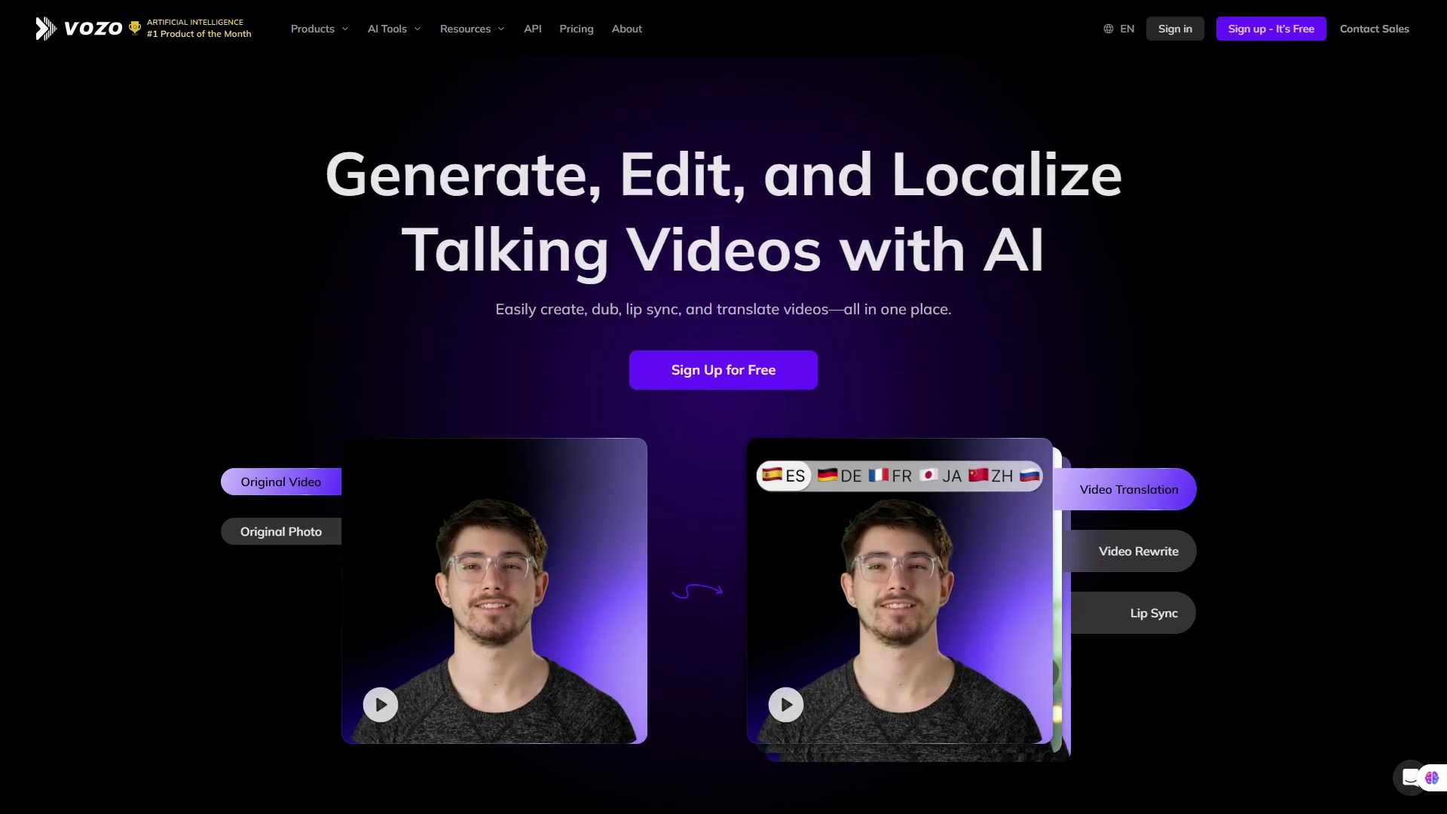
Step: Look through the Vozo home page from the introduction to the section on rewriting and dubbing videos with AI prompts
{"action": "scroll", "coordinate": [723, 407], "scroll_direction": "down", "scroll_amount": 1}
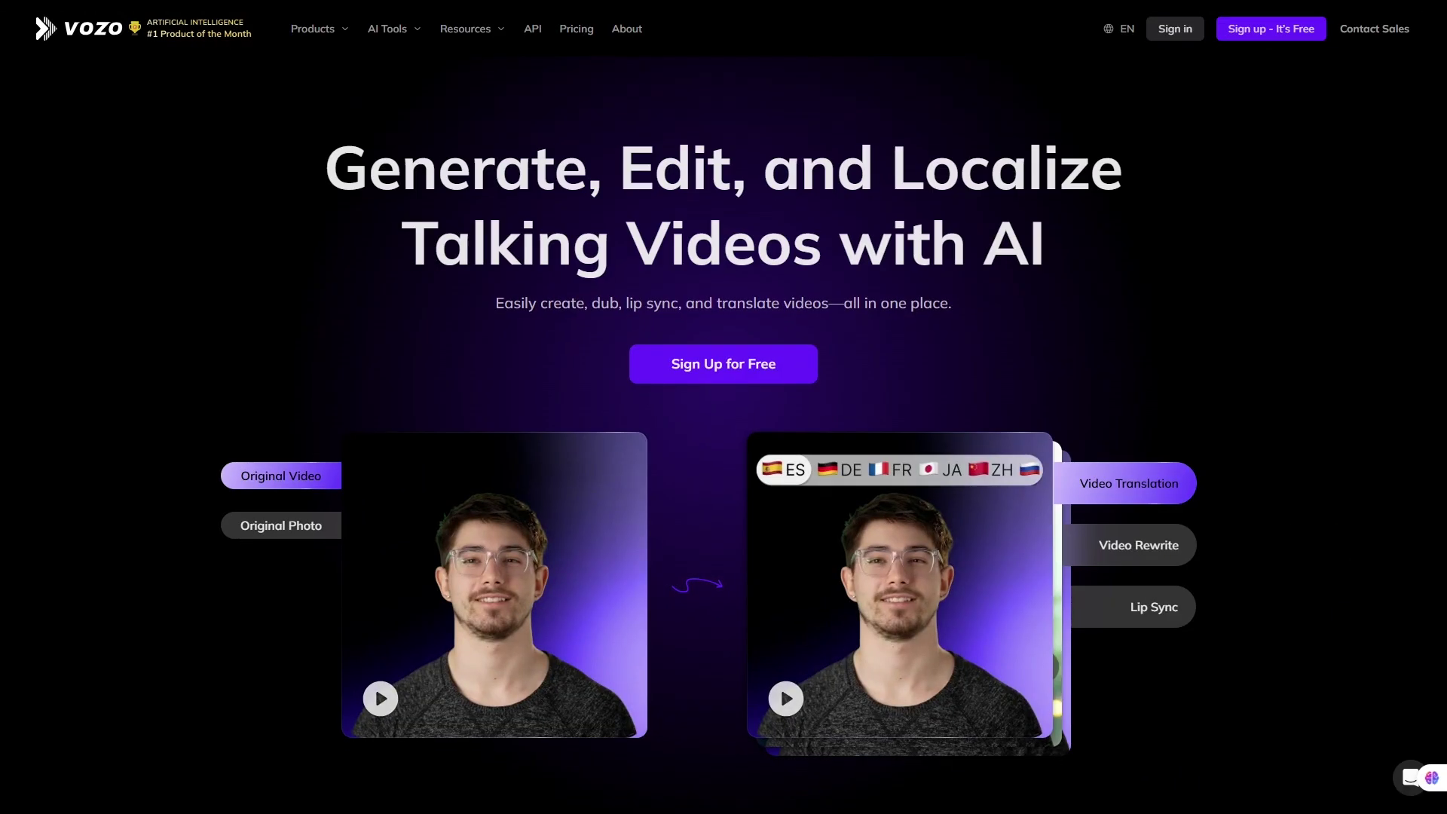
{"action": "scroll", "coordinate": [724, 407], "scroll_direction": "down", "scroll_amount": 2}
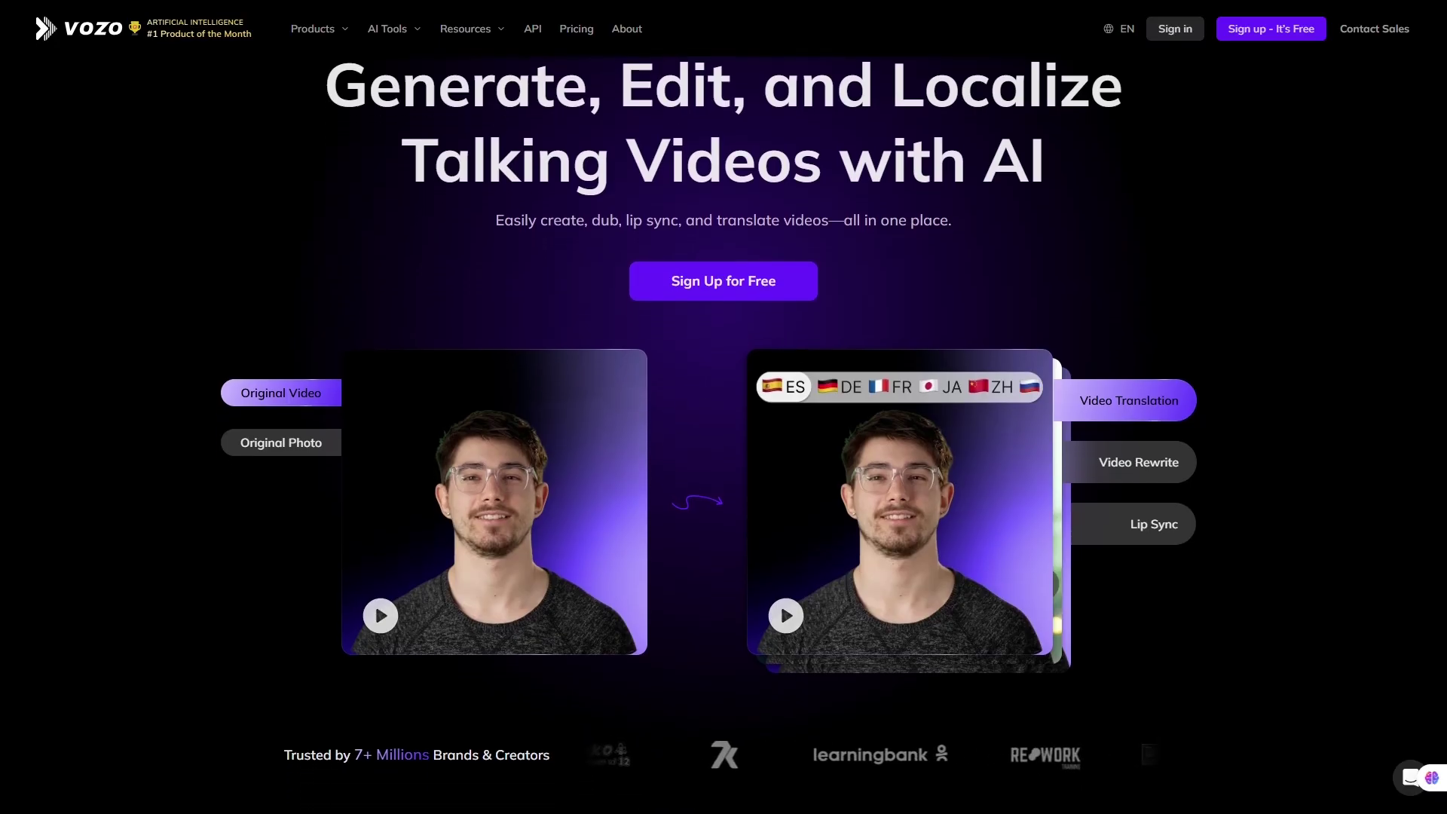
{"action": "scroll", "coordinate": [724, 407], "scroll_direction": "down", "scroll_amount": 3}
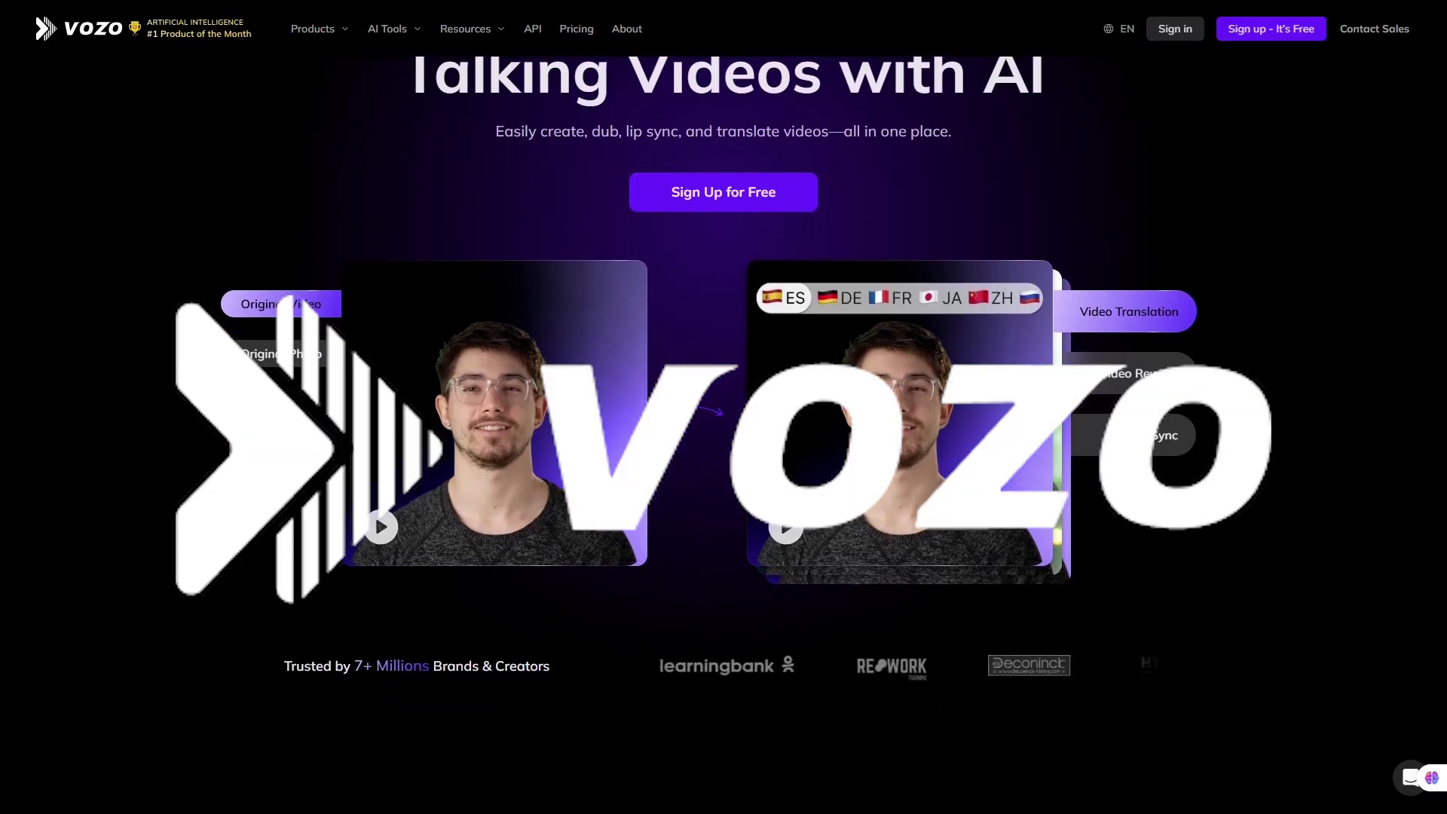
{"action": "scroll", "coordinate": [723, 407], "scroll_direction": "down", "scroll_amount": 3}
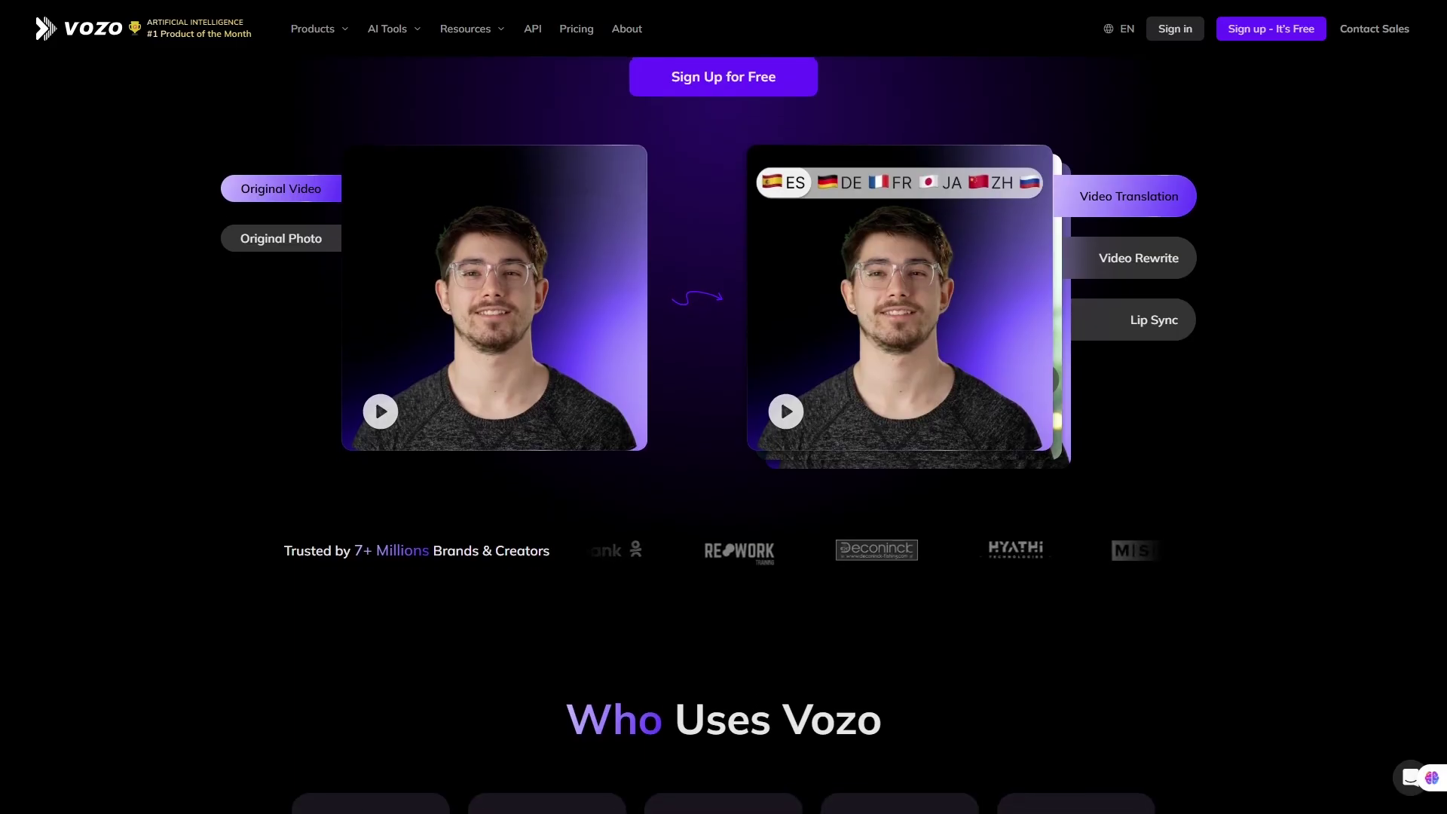
{"action": "scroll", "coordinate": [723, 407], "scroll_direction": "down", "scroll_amount": 3}
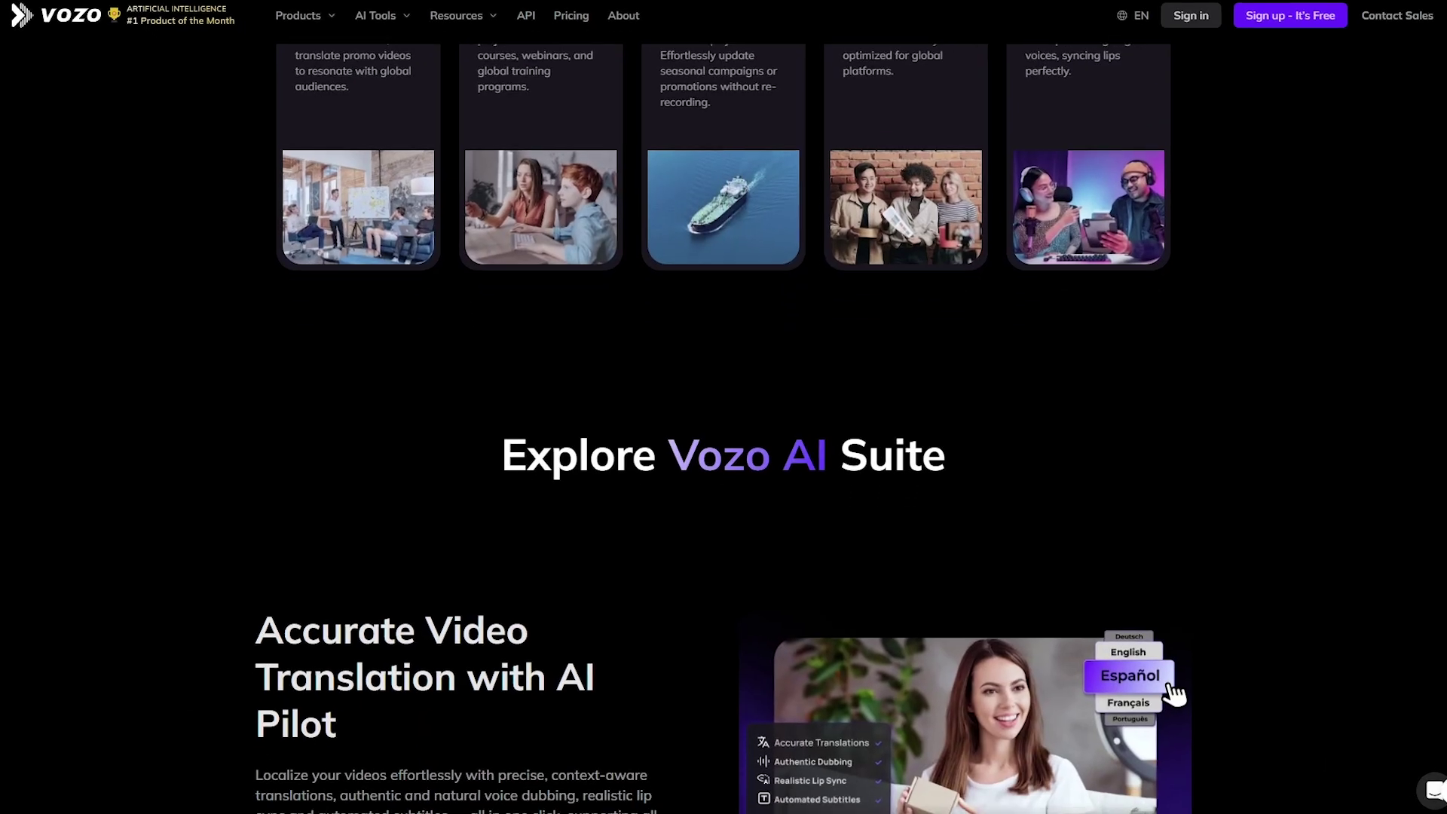
{"action": "scroll", "coordinate": [723, 422], "scroll_direction": "down", "scroll_amount": 1}
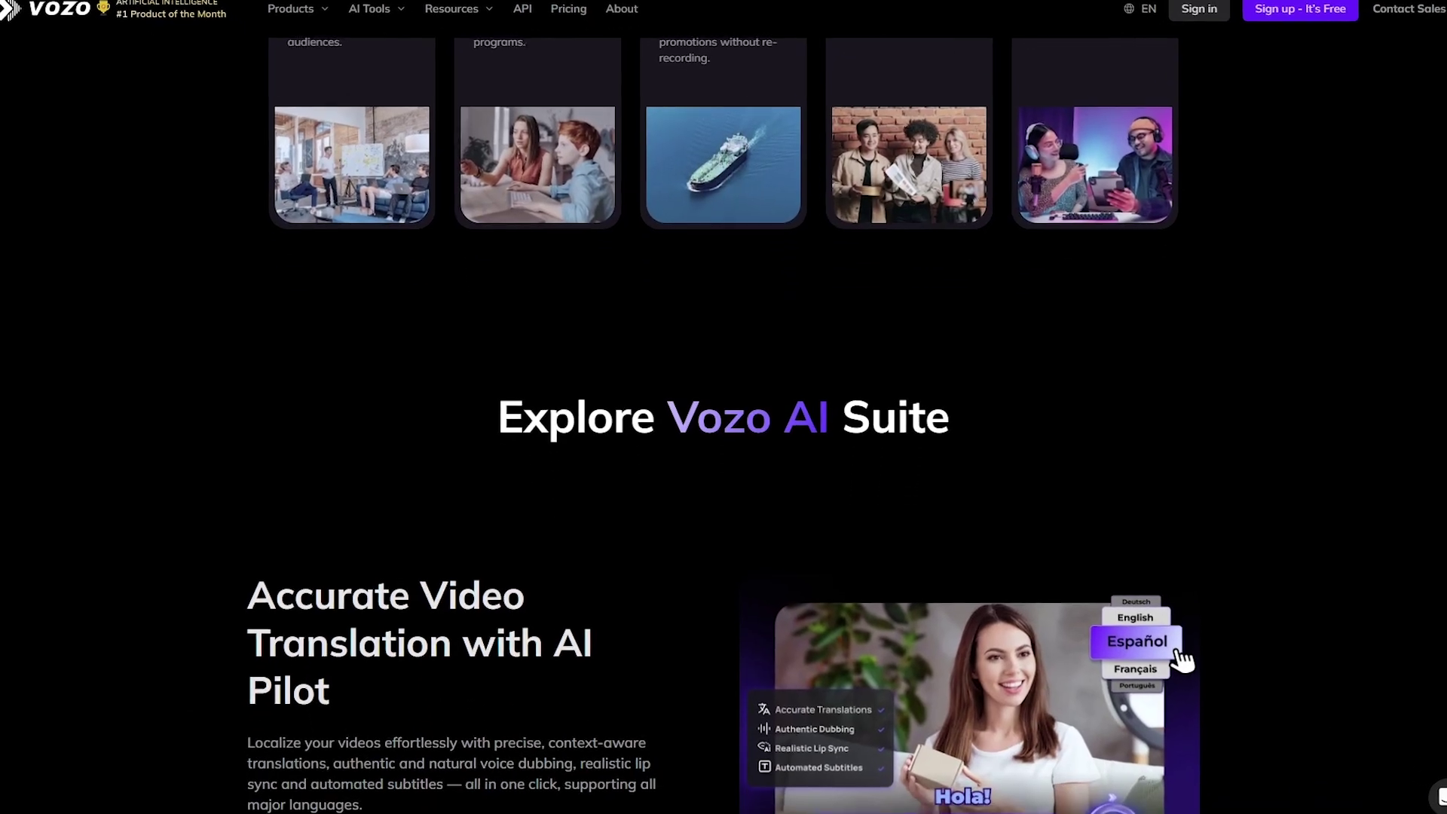
{"action": "scroll", "coordinate": [724, 423], "scroll_direction": "down", "scroll_amount": 2}
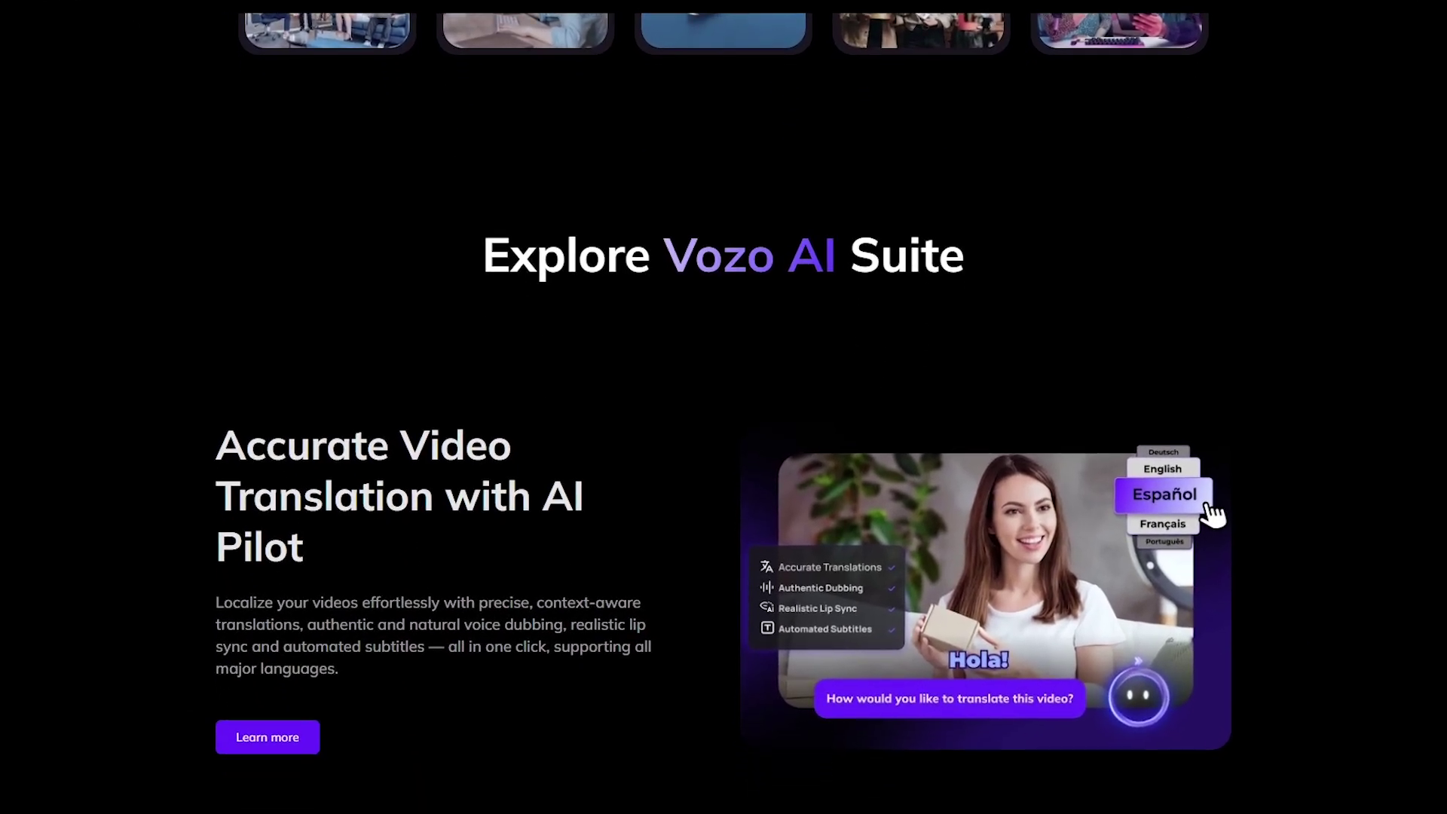
{"action": "scroll", "coordinate": [724, 407], "scroll_direction": "down", "scroll_amount": 3}
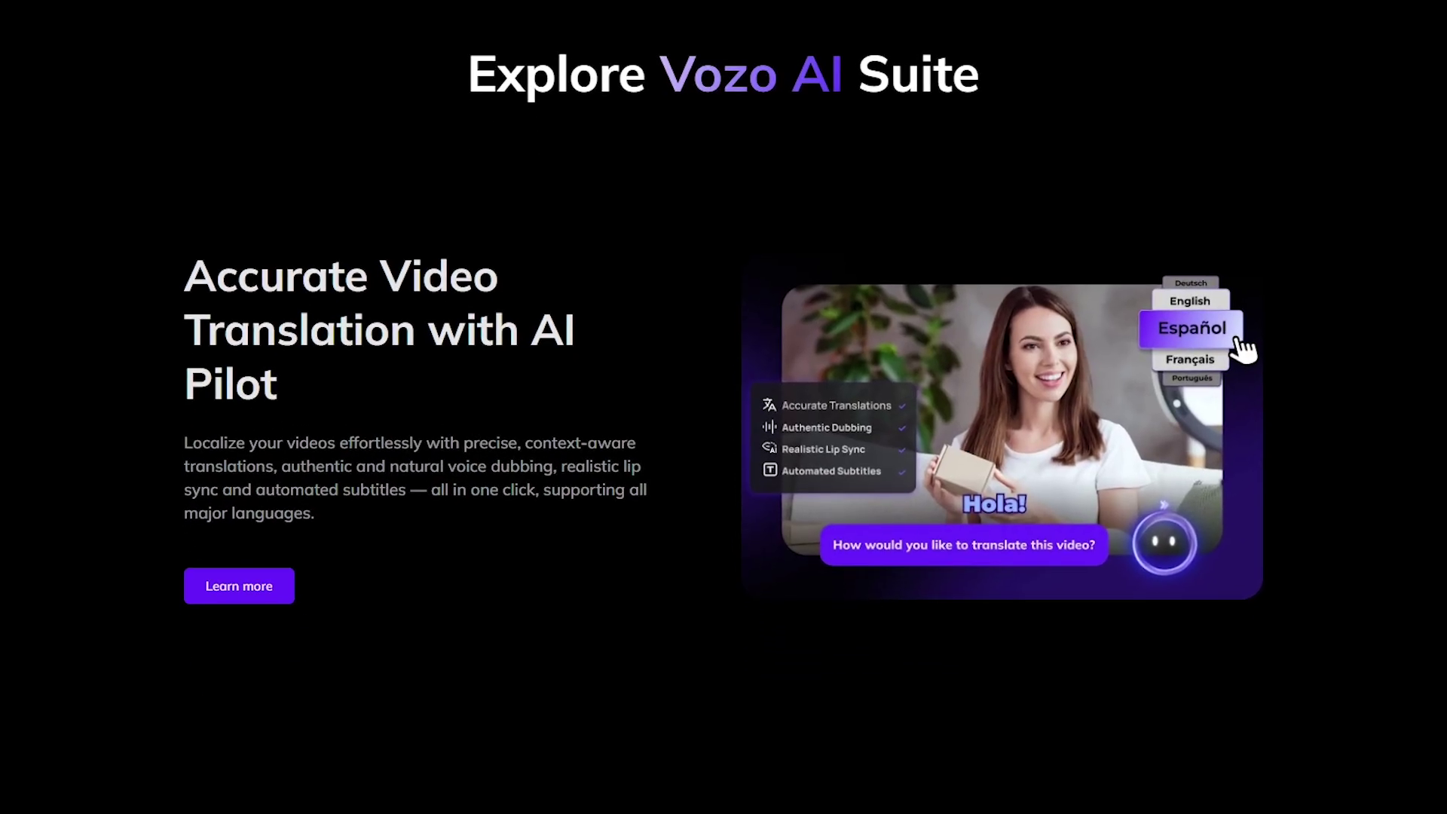
{"action": "scroll", "coordinate": [724, 407], "scroll_direction": "down", "scroll_amount": 3}
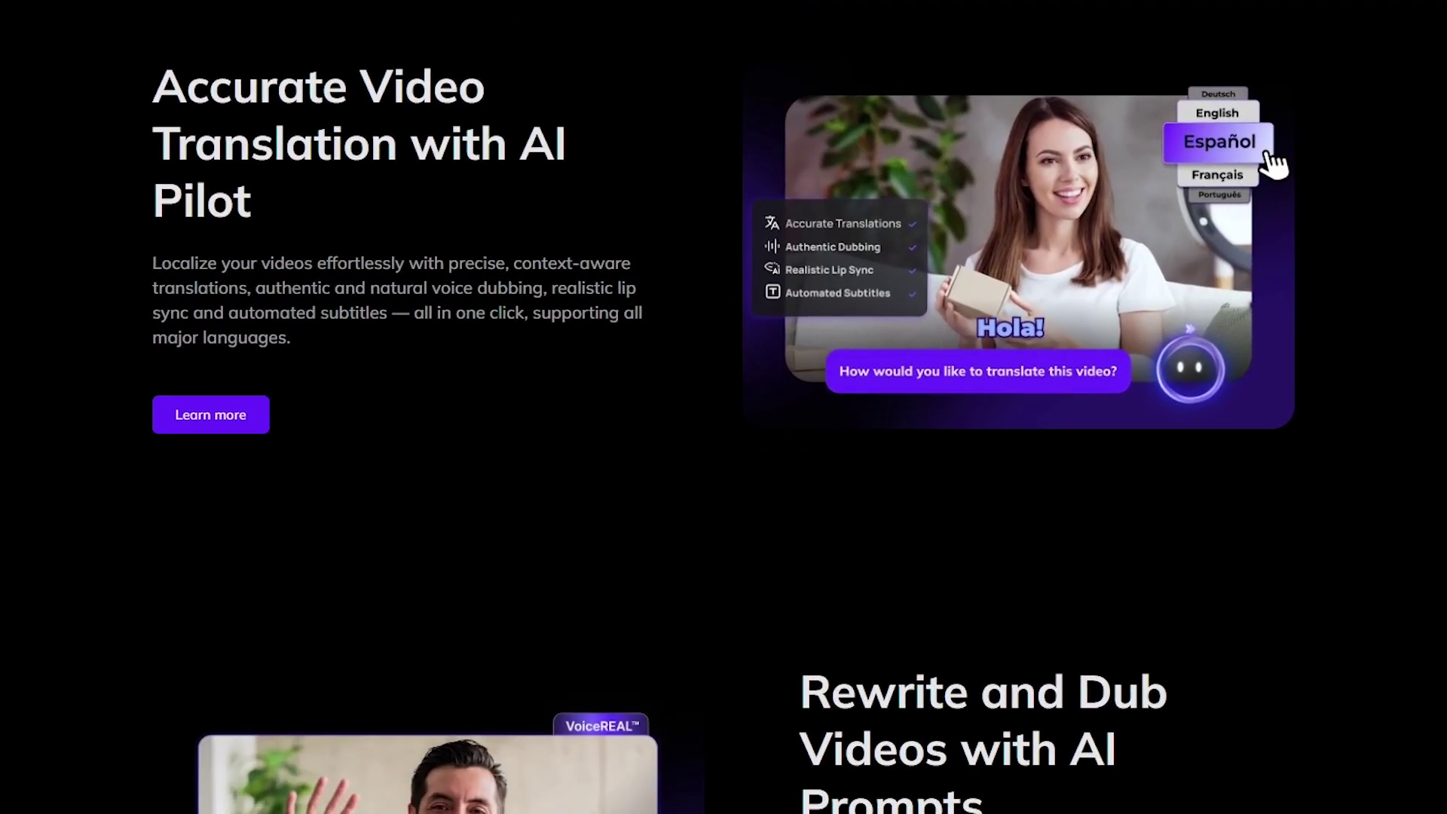
{"action": "scroll", "coordinate": [723, 407], "scroll_direction": "down", "scroll_amount": 3}
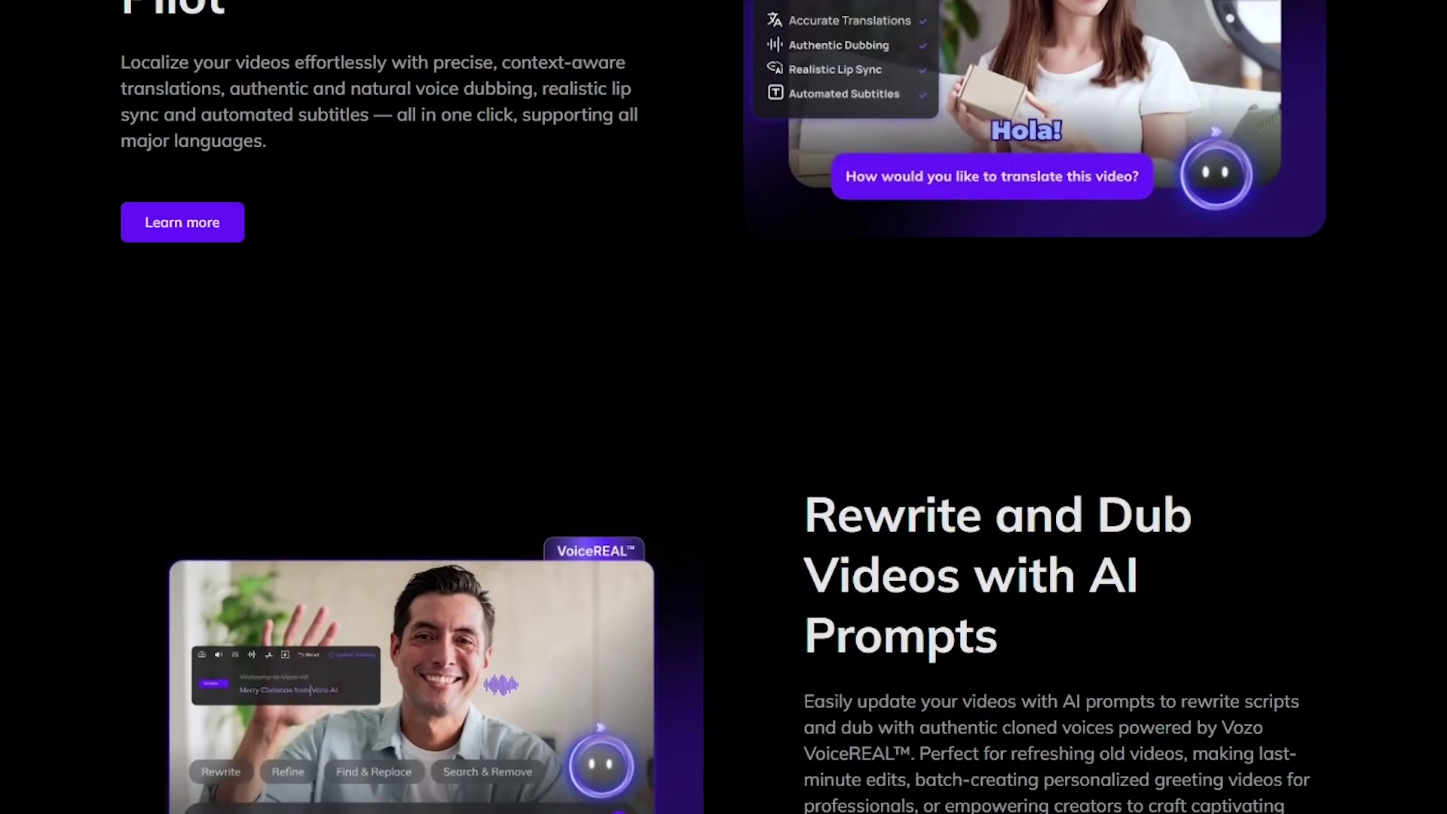
{"action": "scroll", "coordinate": [724, 407], "scroll_direction": "down", "scroll_amount": 3}
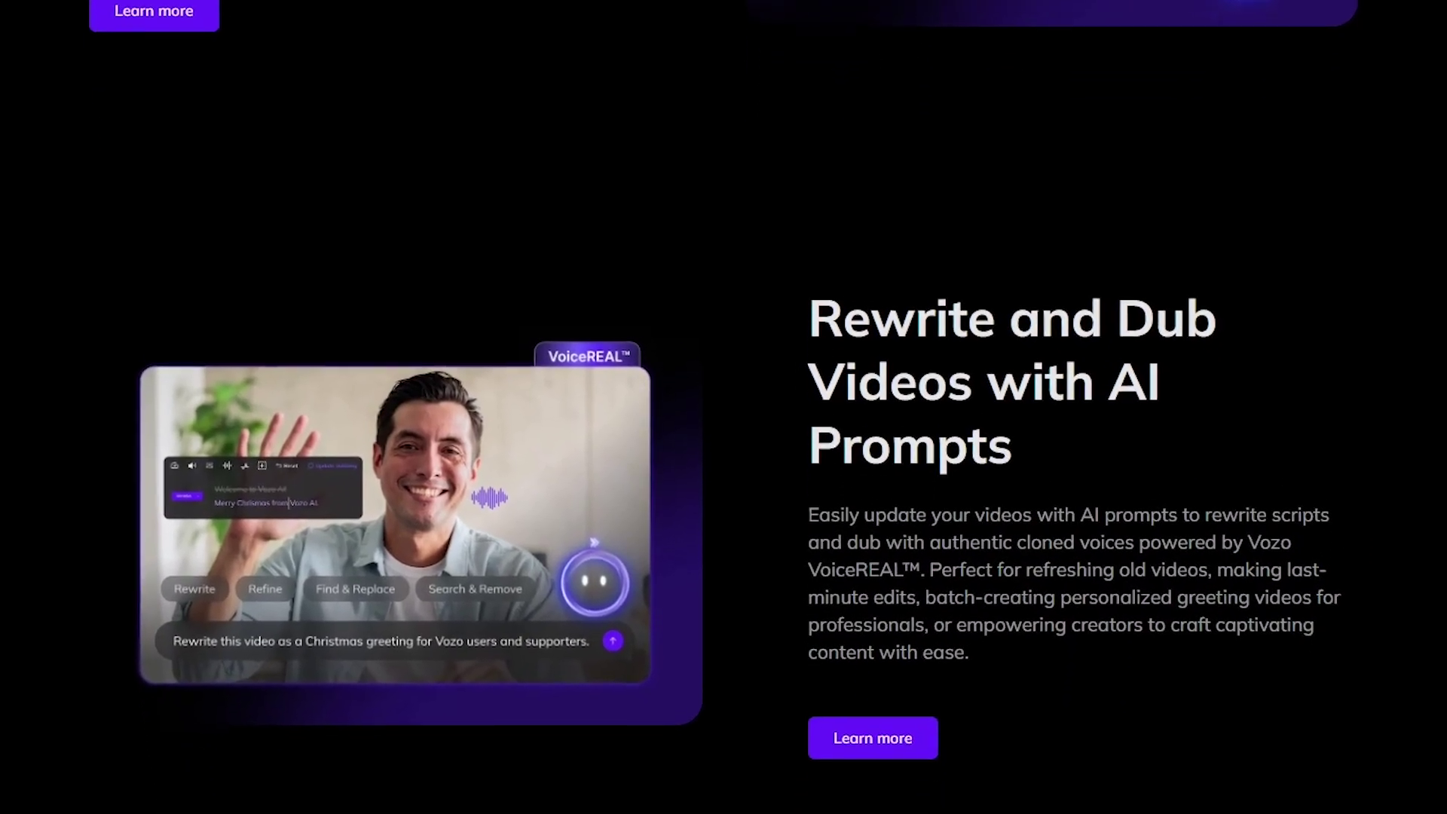
{"action": "scroll", "coordinate": [724, 407], "scroll_direction": "down", "scroll_amount": 3}
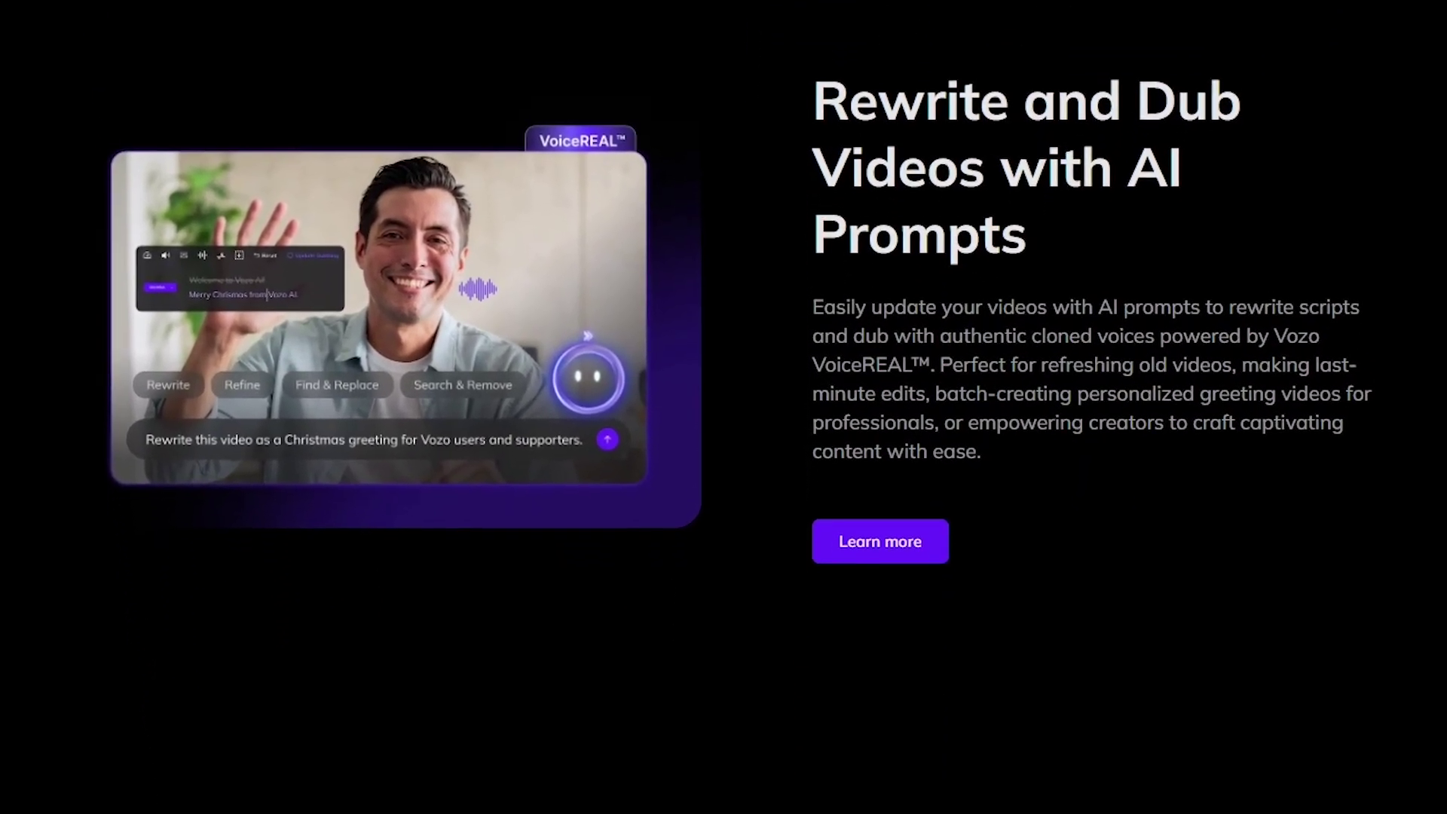
{"action": "scroll", "coordinate": [723, 407], "scroll_direction": "down", "scroll_amount": 3}
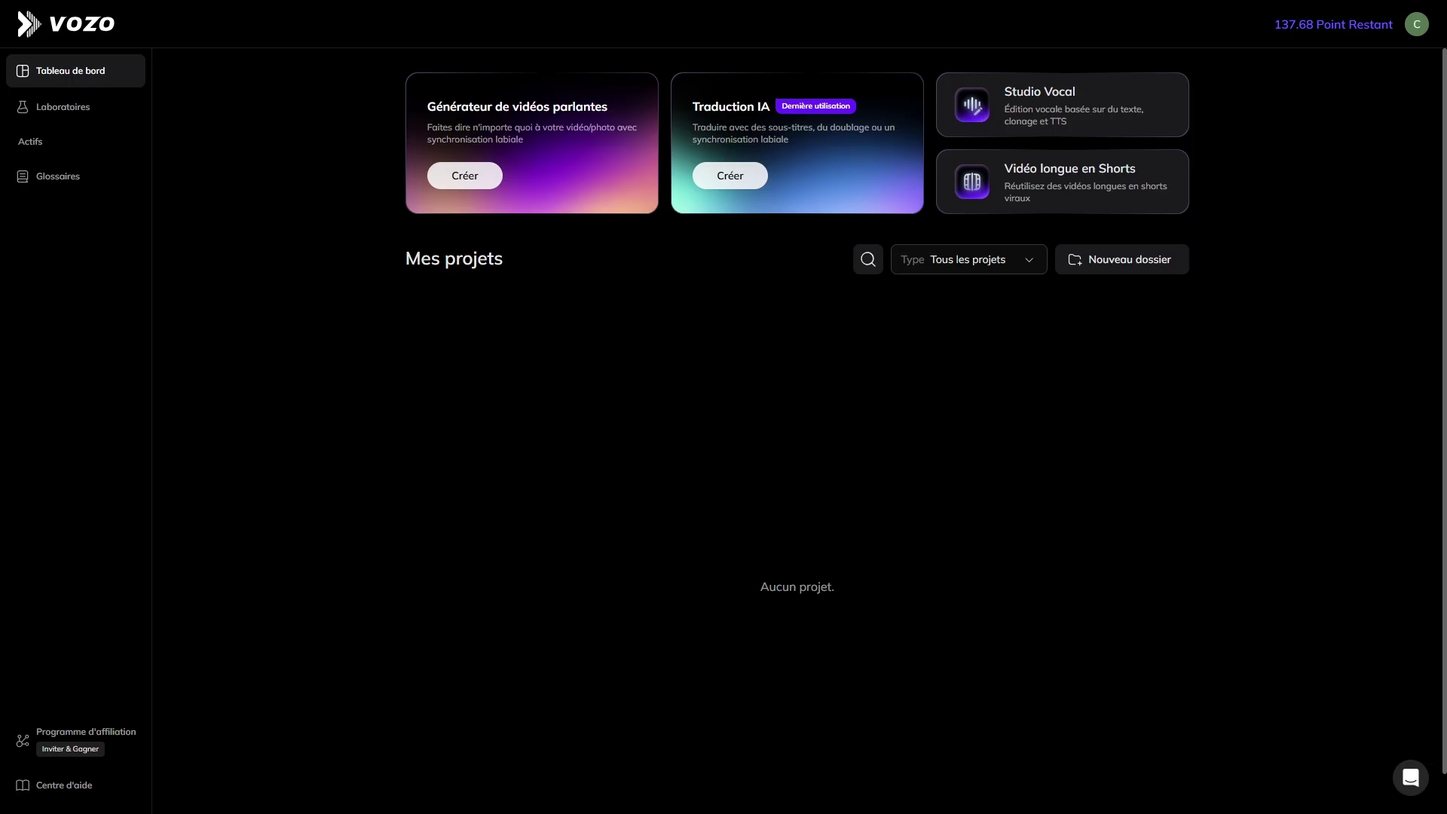
Step: Look at the project options offered by Générateur de vidéos parlantes, Traduction IA and Studio Vocal, closing each one
{"action": "left_click", "coordinate": [468, 175]}
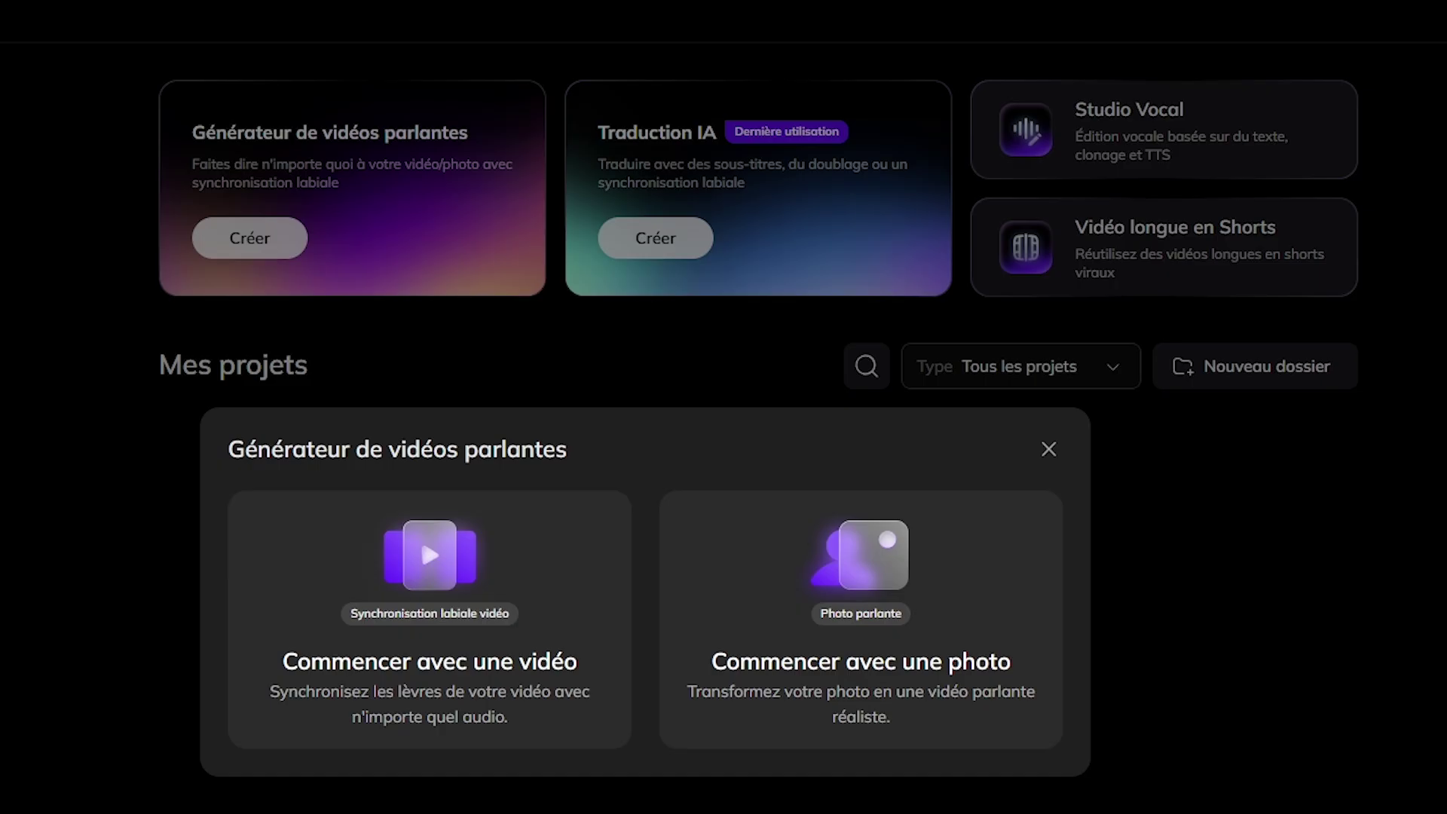
{"action": "left_click", "coordinate": [1048, 449]}
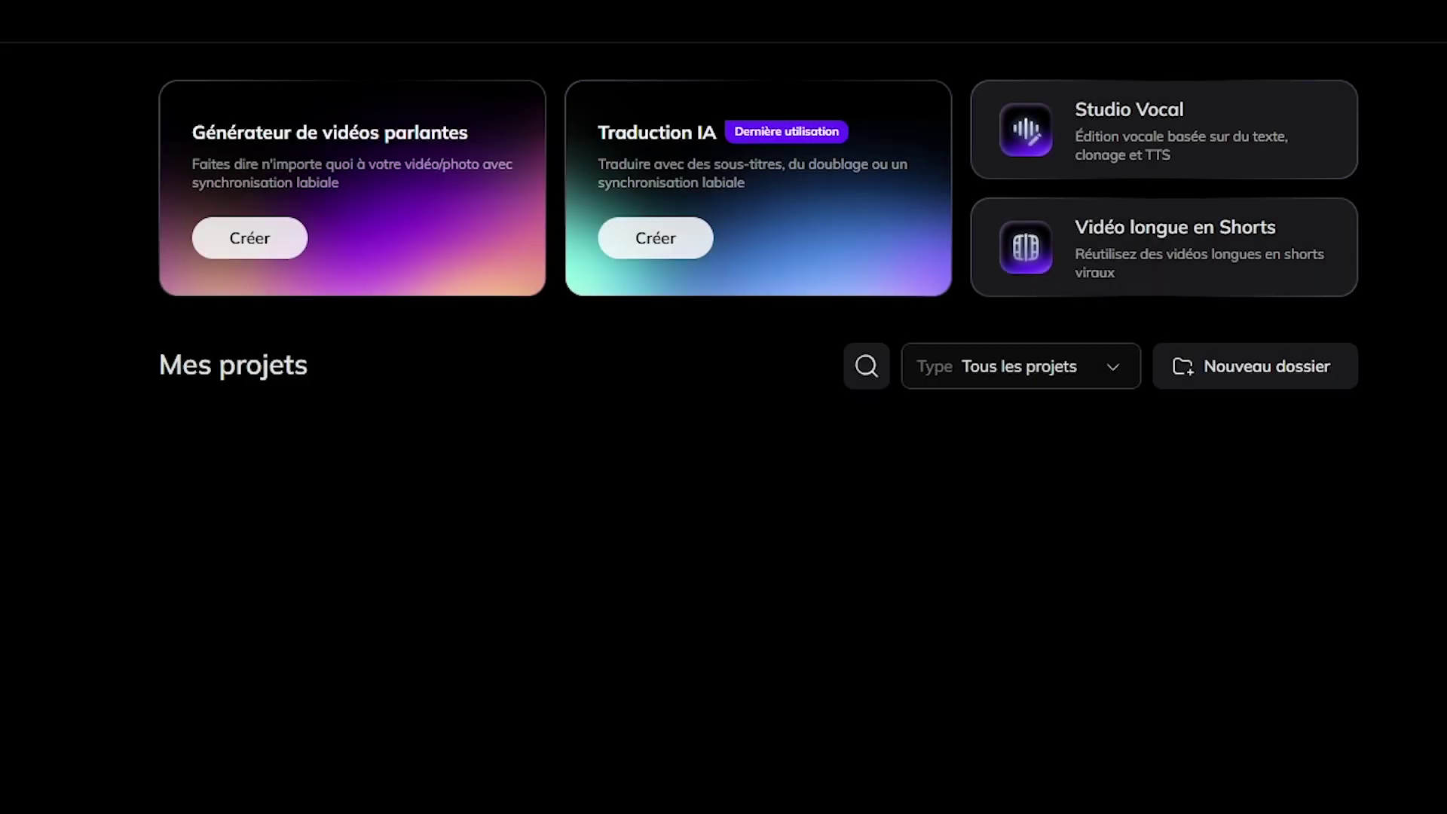
{"action": "left_click", "coordinate": [656, 238]}
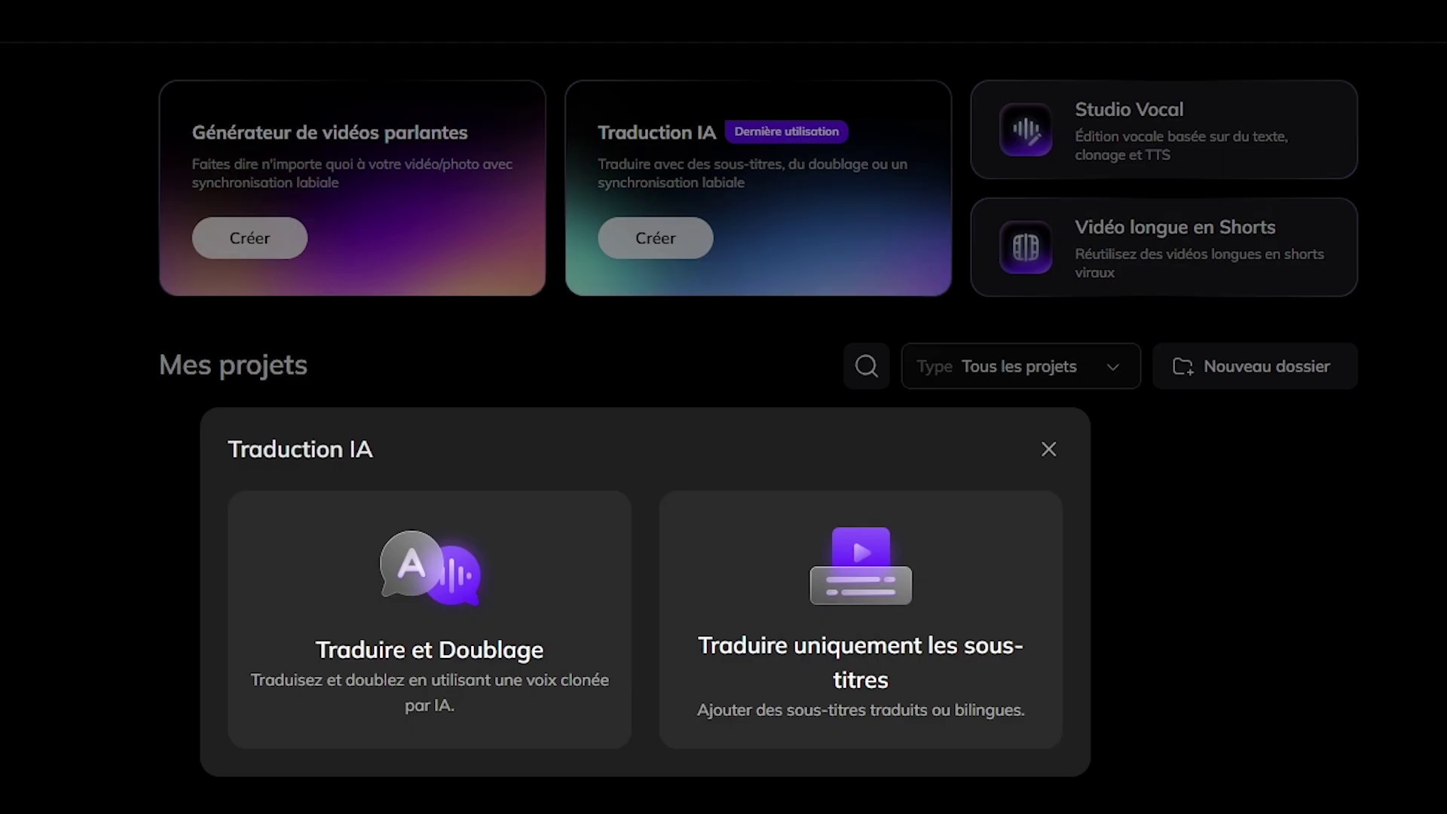
{"action": "key", "text": "Escape"}
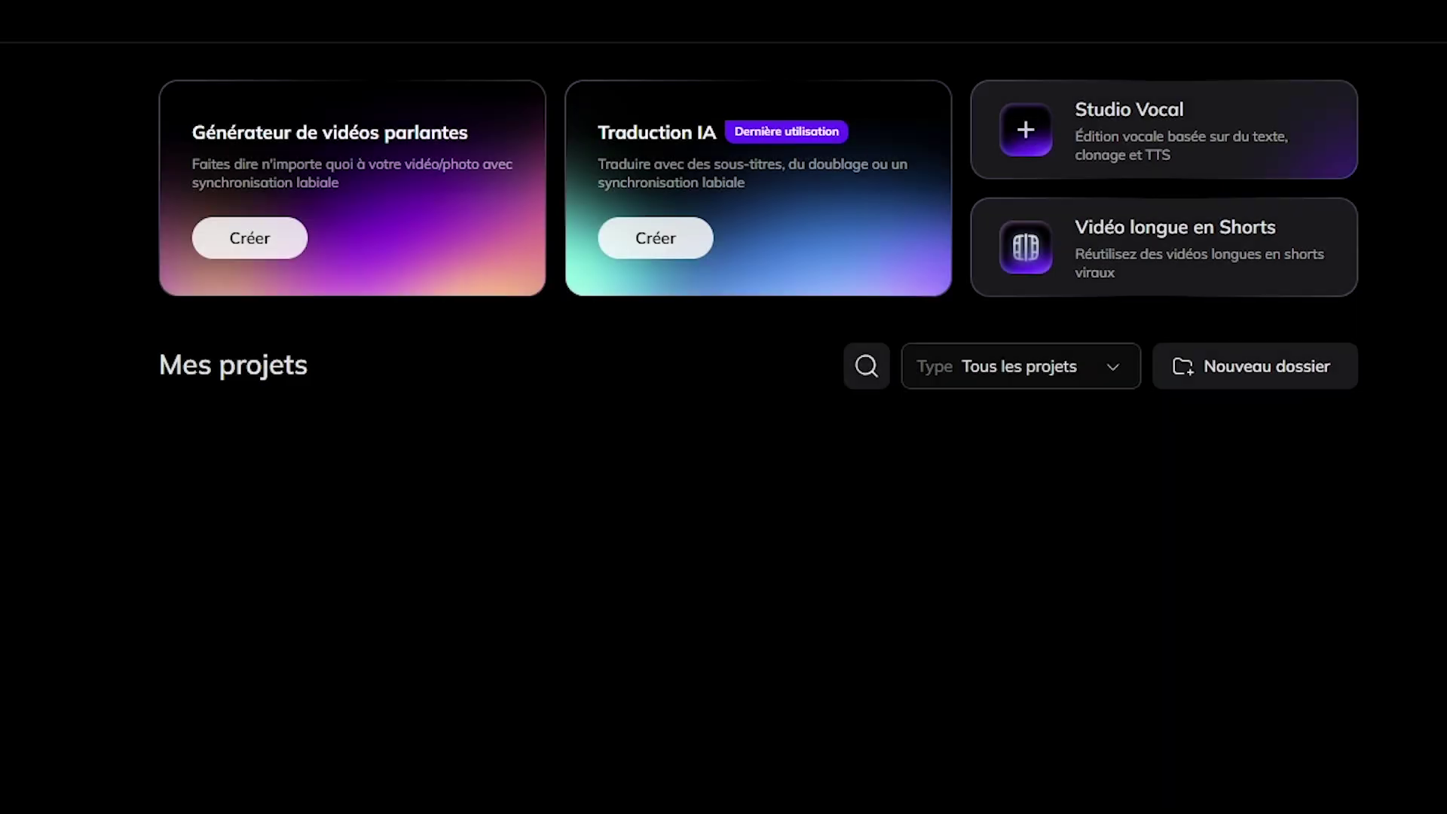
{"action": "left_click", "coordinate": [1026, 129]}
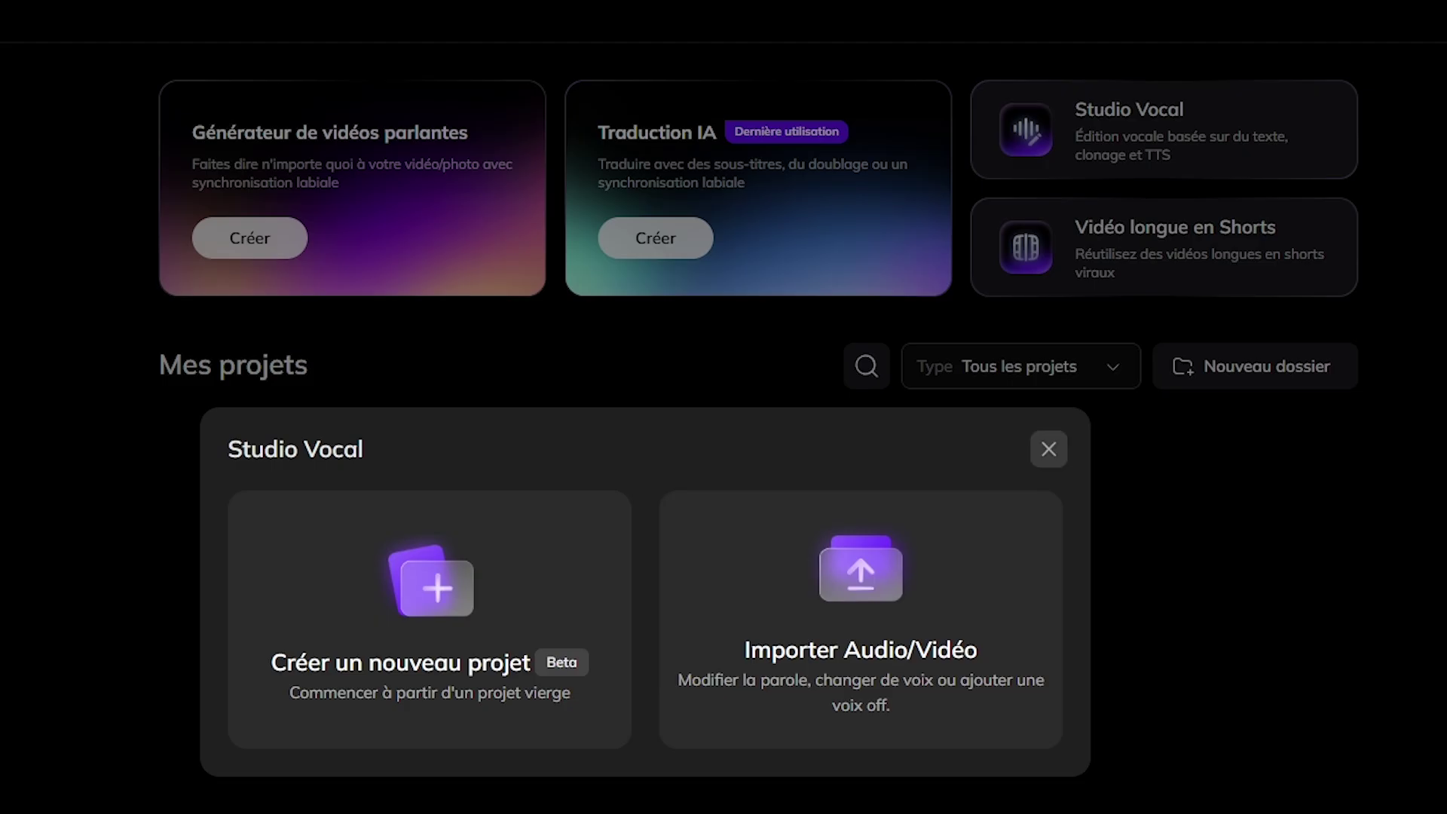
{"action": "key", "text": "Escape"}
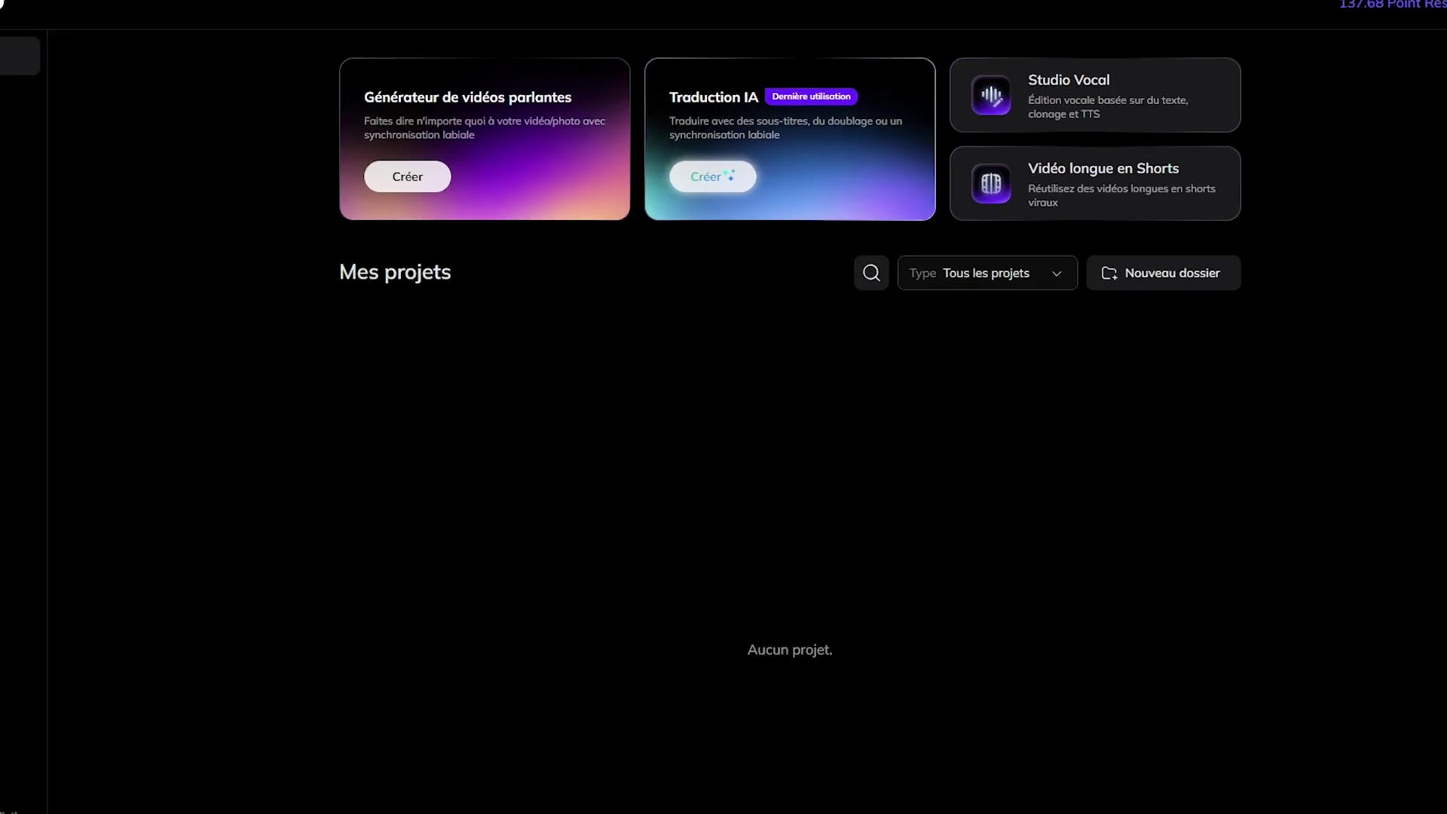
Step: Start a Traduire et Doublage project under Traduction IA and upload the trump video file
{"action": "left_click", "coordinate": [730, 175]}
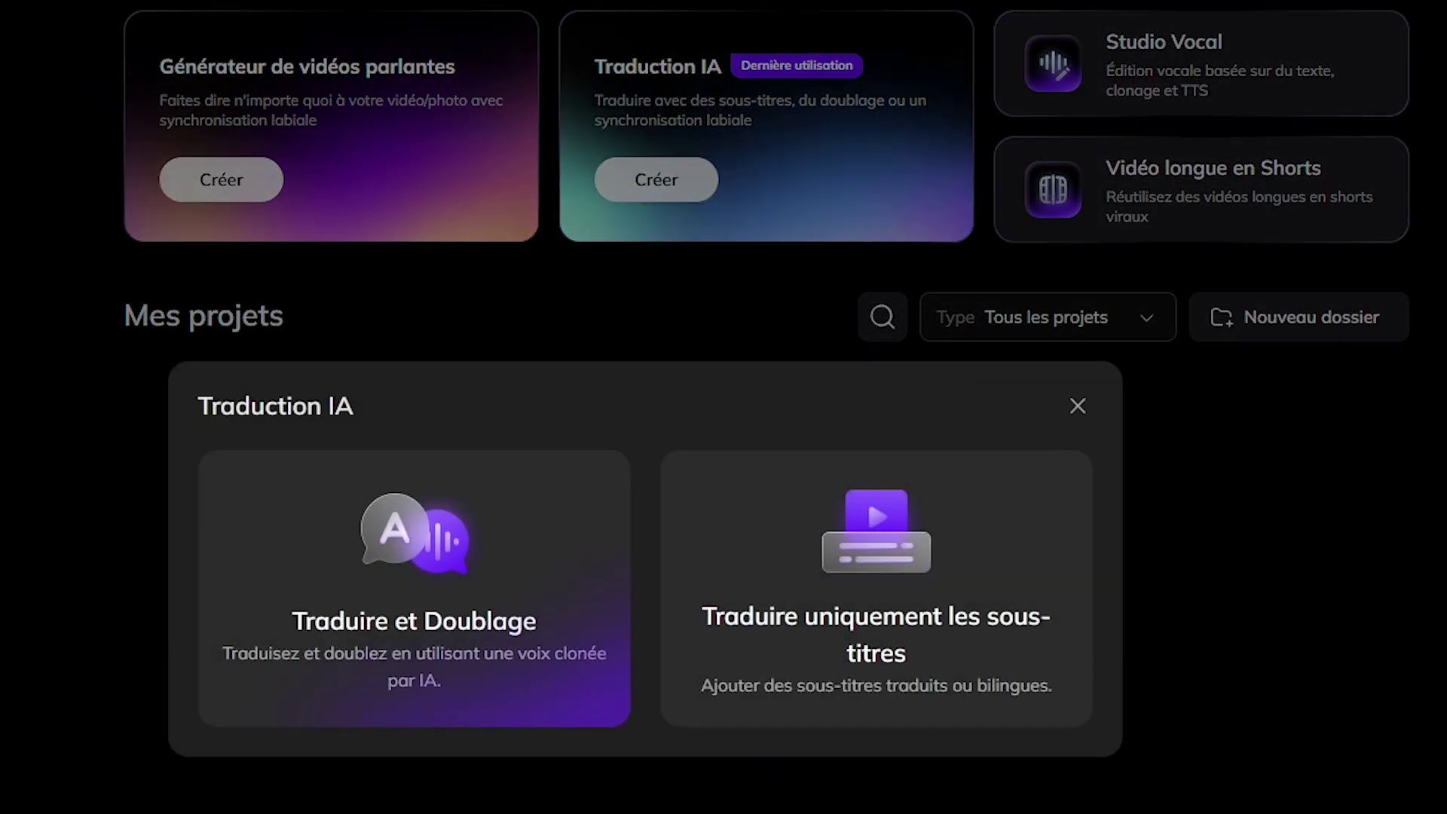
{"action": "left_click", "coordinate": [415, 588]}
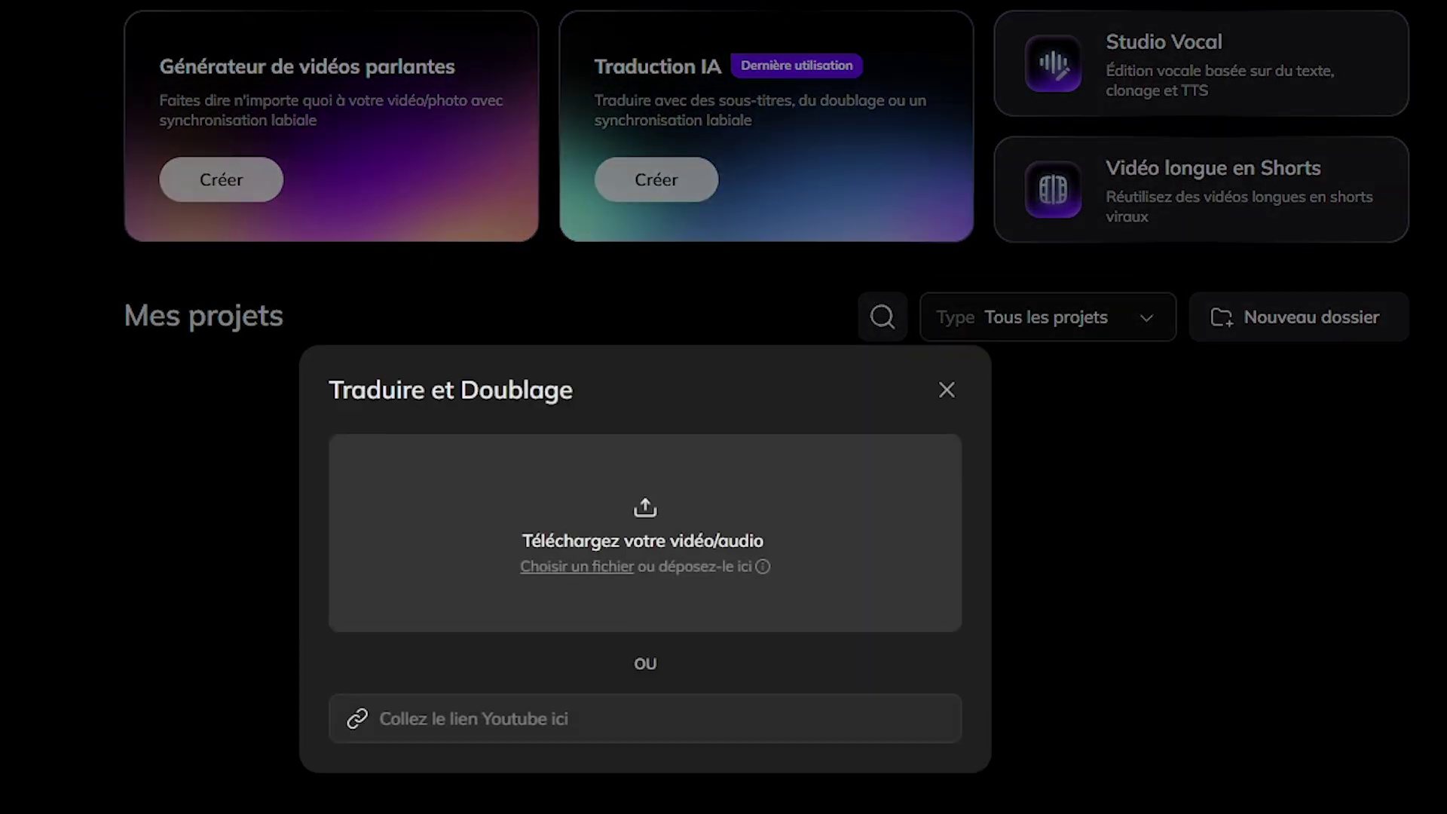
{"action": "mouse_move", "coordinate": [626, 718]}
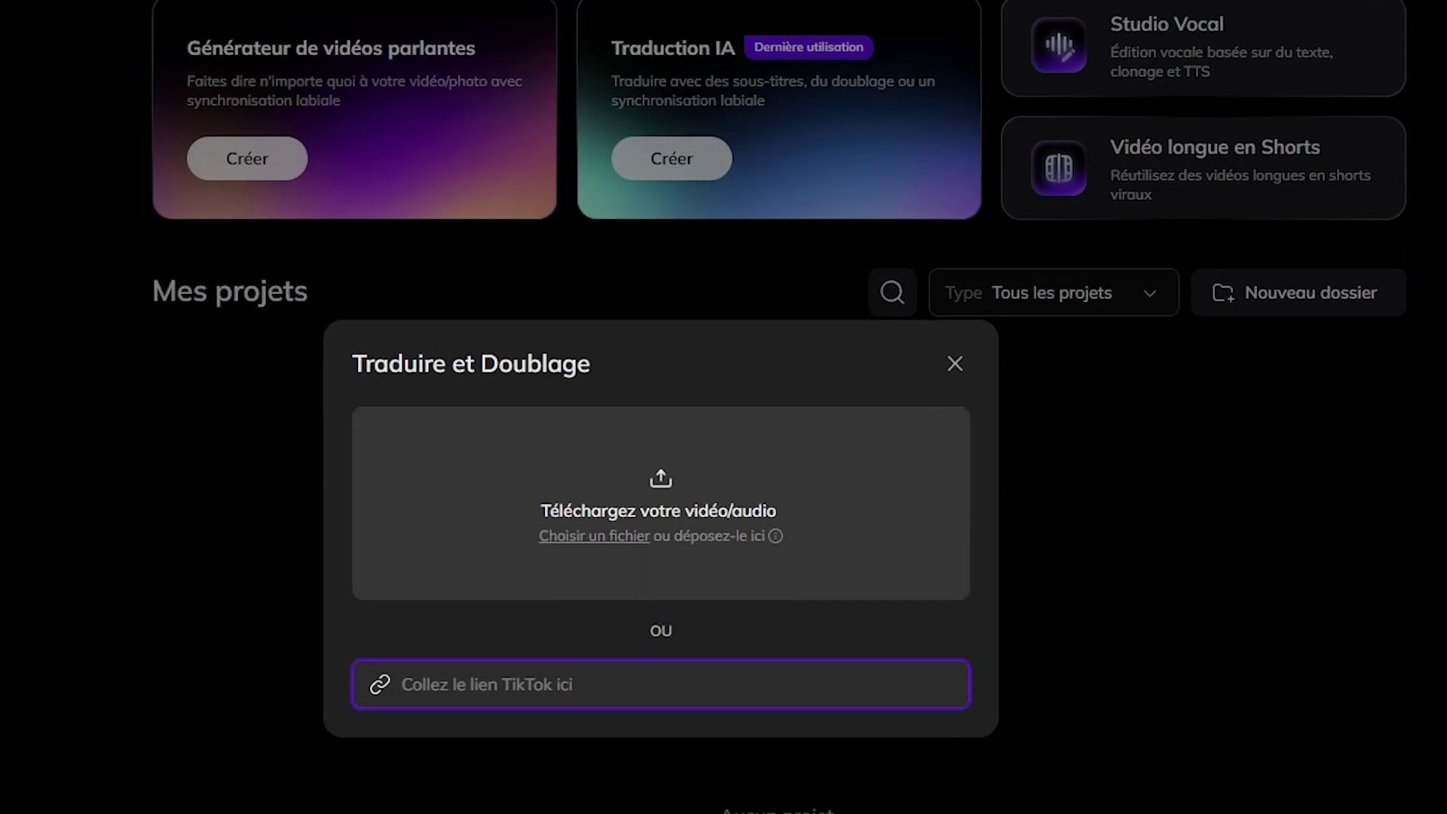
{"action": "left_click", "coordinate": [646, 533]}
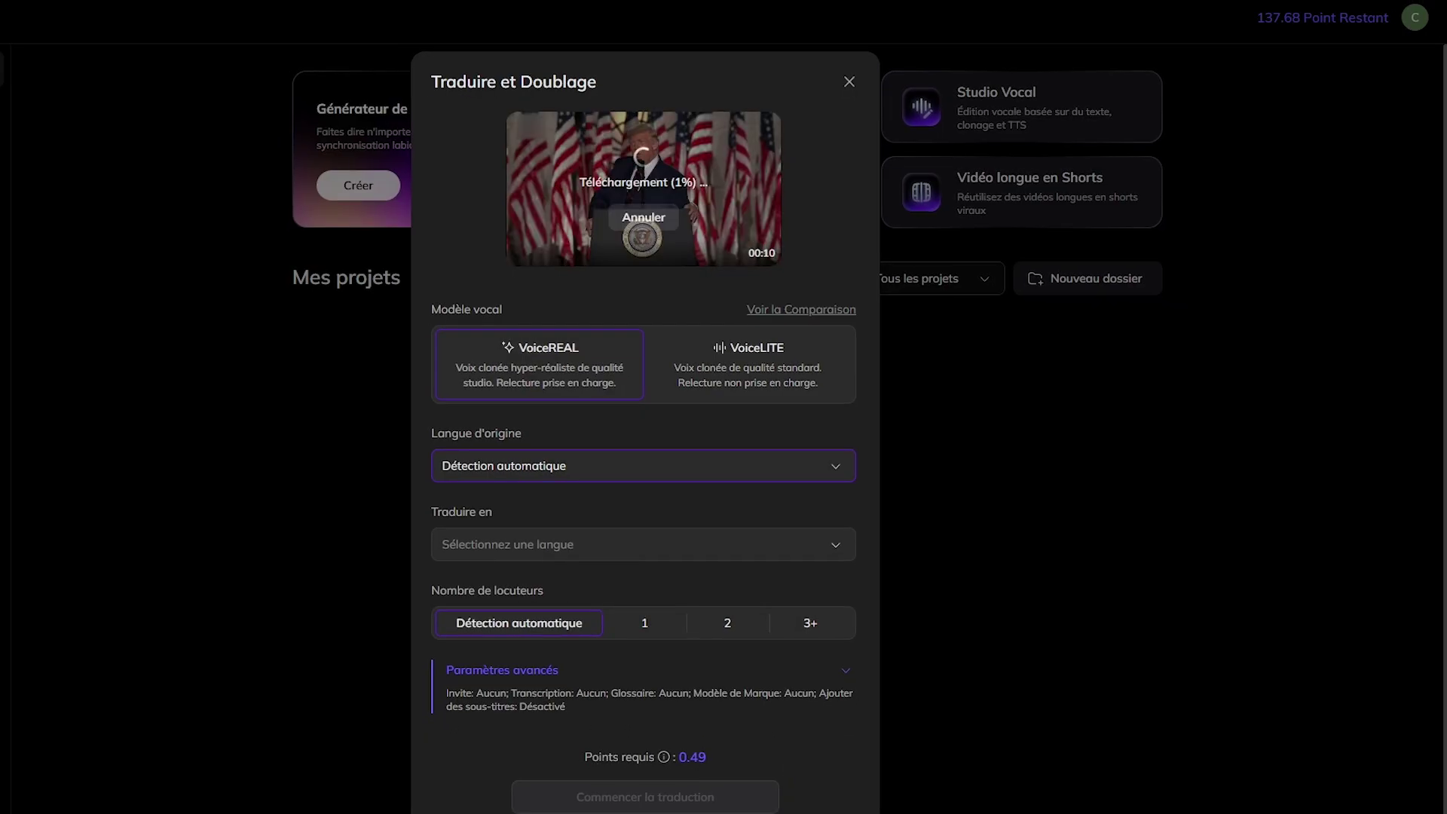
Step: Set the video's original language to Anglais (États-Unis) and the translation language to Espagnol
{"action": "left_click", "coordinate": [644, 466]}
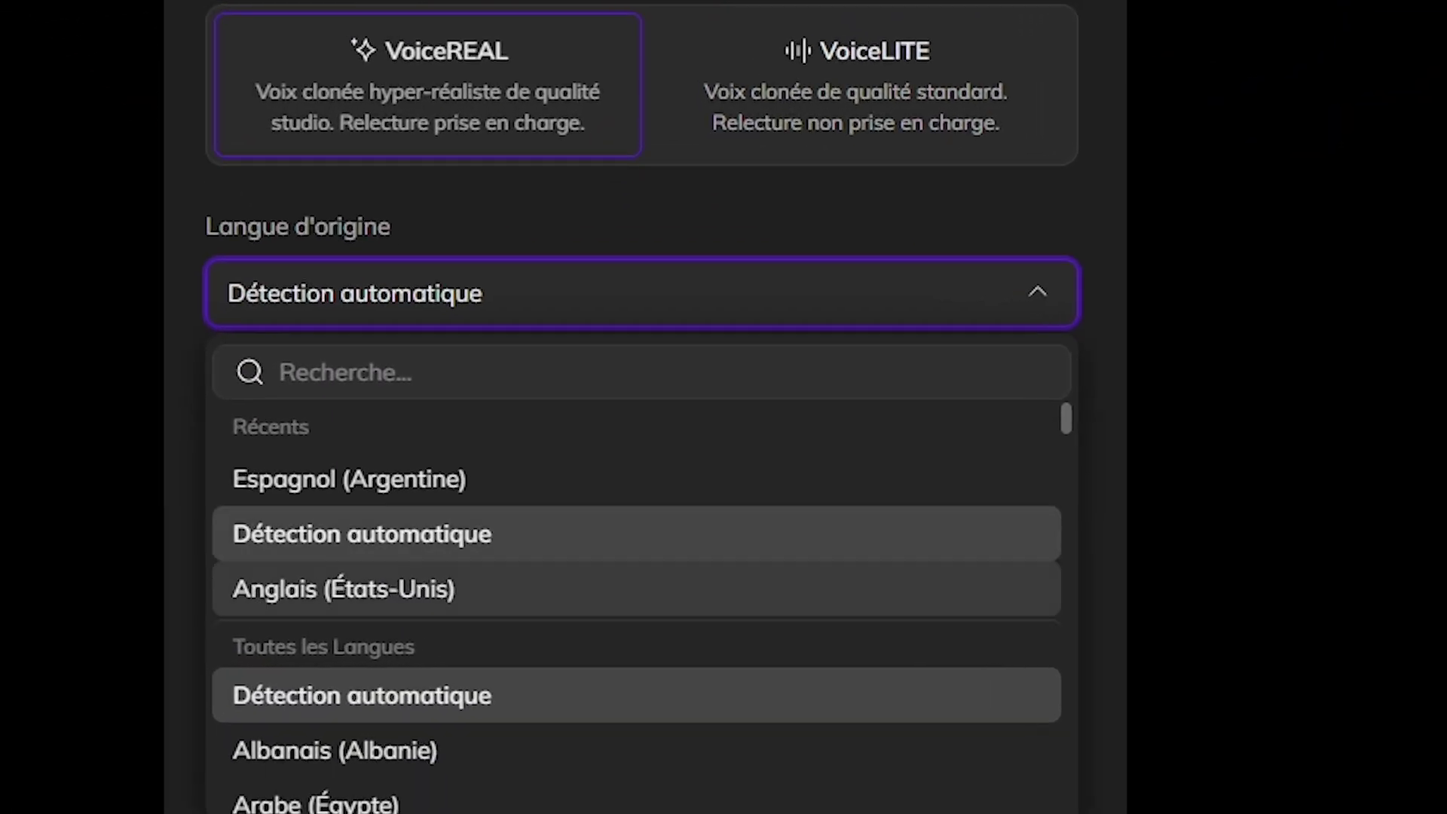
{"action": "left_click", "coordinate": [343, 589]}
{"action": "left_click", "coordinate": [641, 455]}
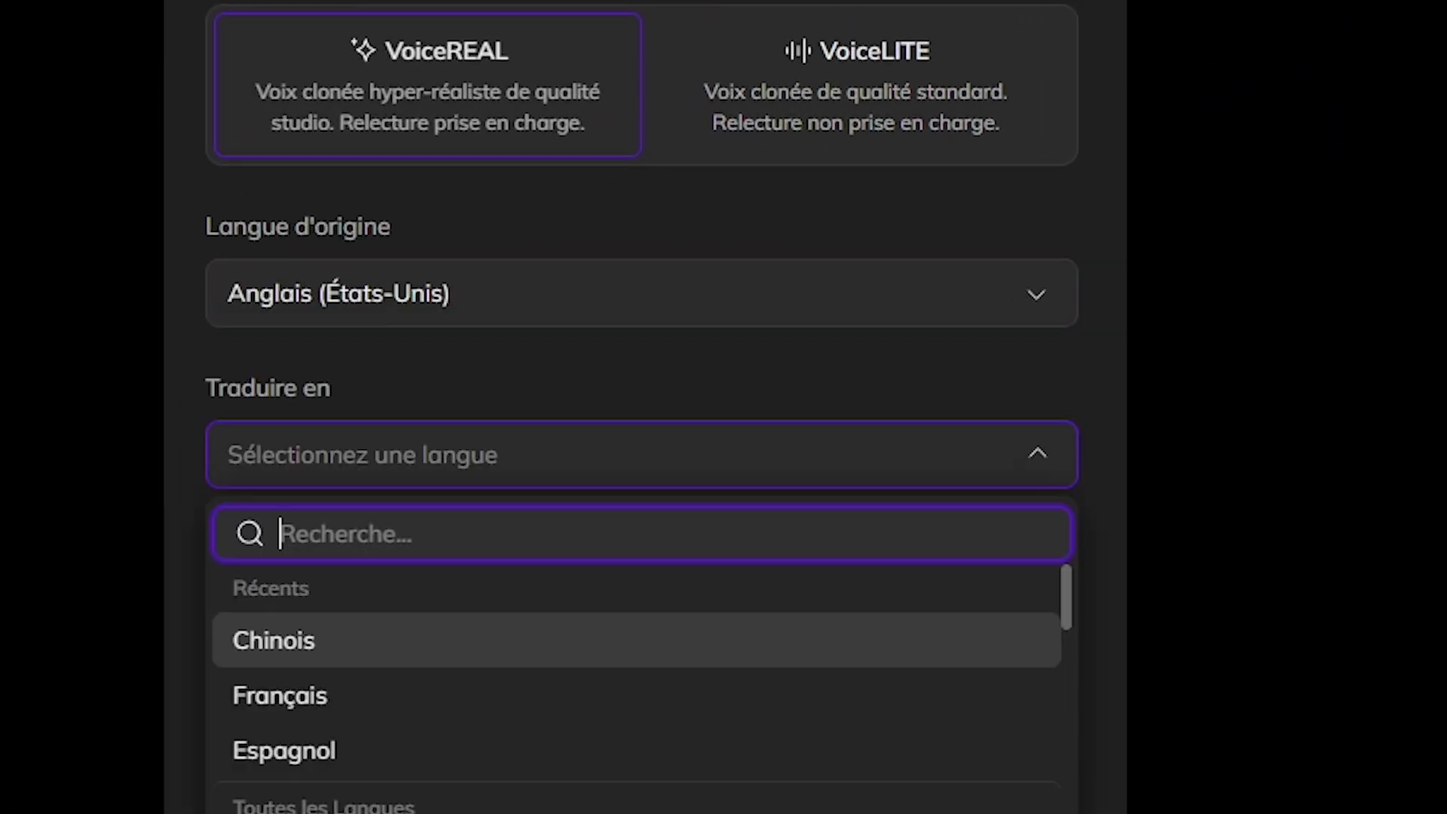
{"action": "left_click", "coordinate": [637, 751]}
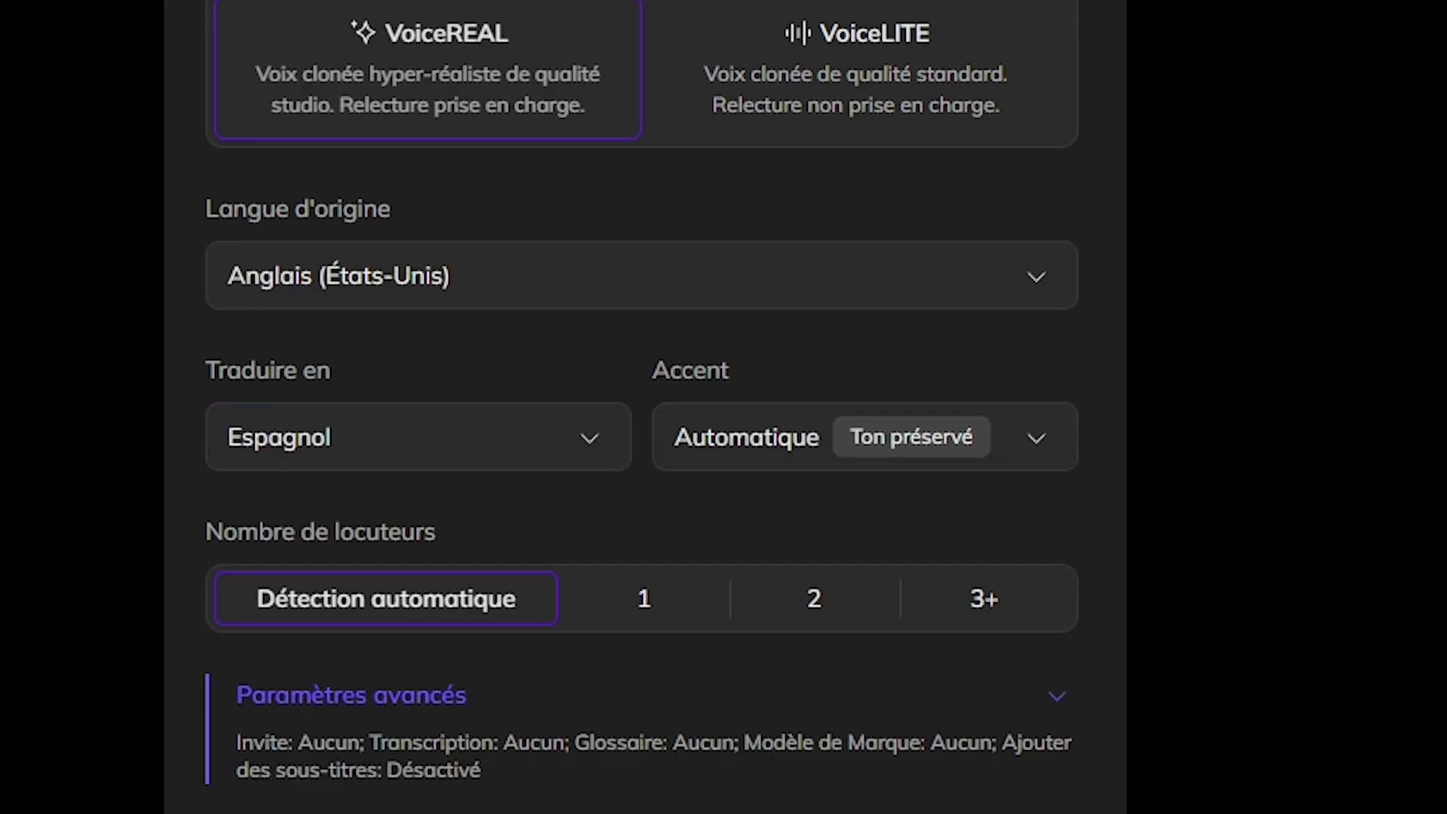
Step: Set the number of speakers to 1 and the accent to Espagnol (Espagne)
{"action": "scroll", "coordinate": [642, 467], "scroll_direction": "down", "scroll_amount": 2}
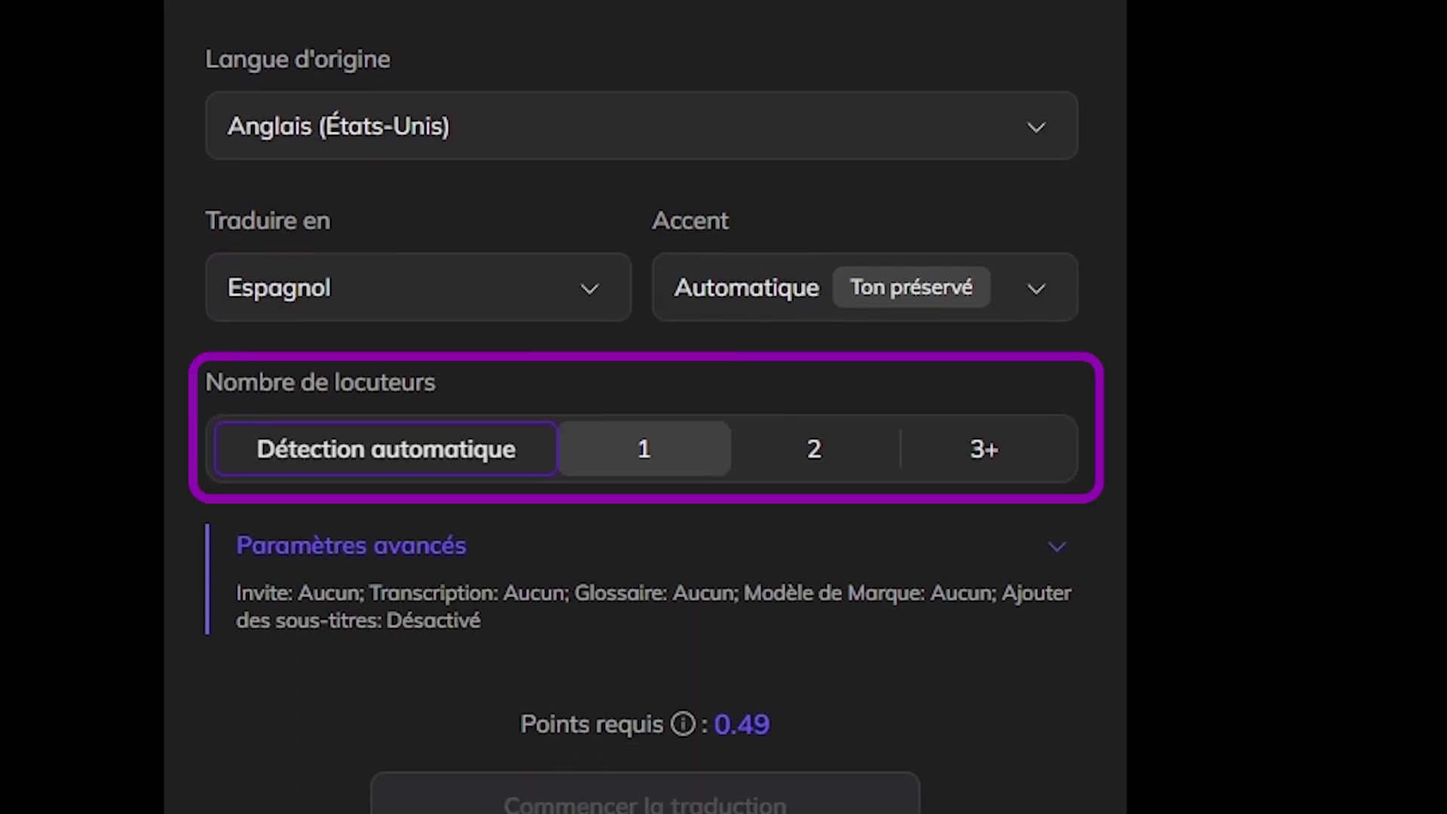
{"action": "left_click", "coordinate": [644, 449]}
{"action": "left_click", "coordinate": [865, 288]}
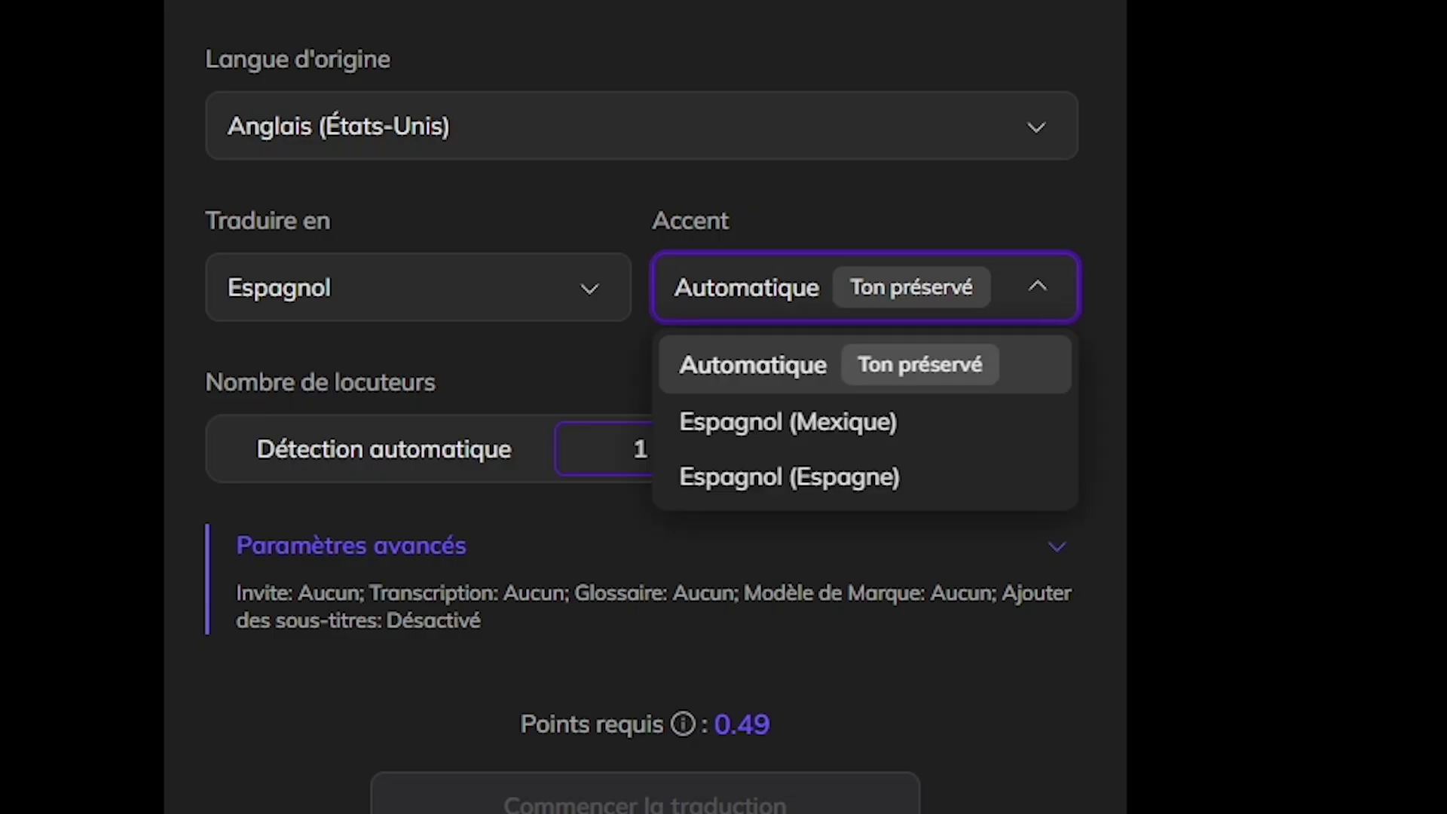
{"action": "key", "text": "Down"}
{"action": "key", "text": "Down"}
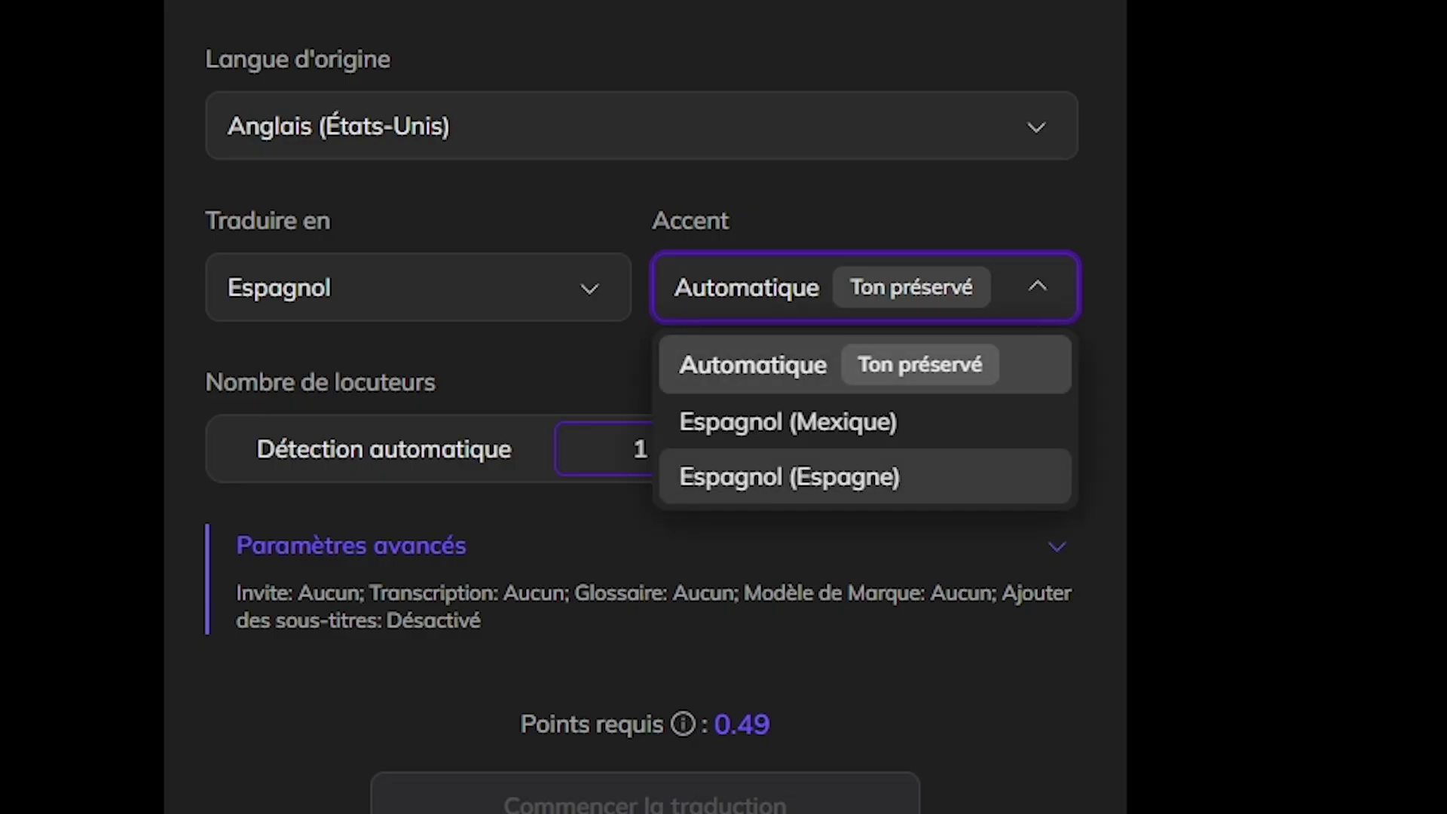
{"action": "key", "text": "Return"}
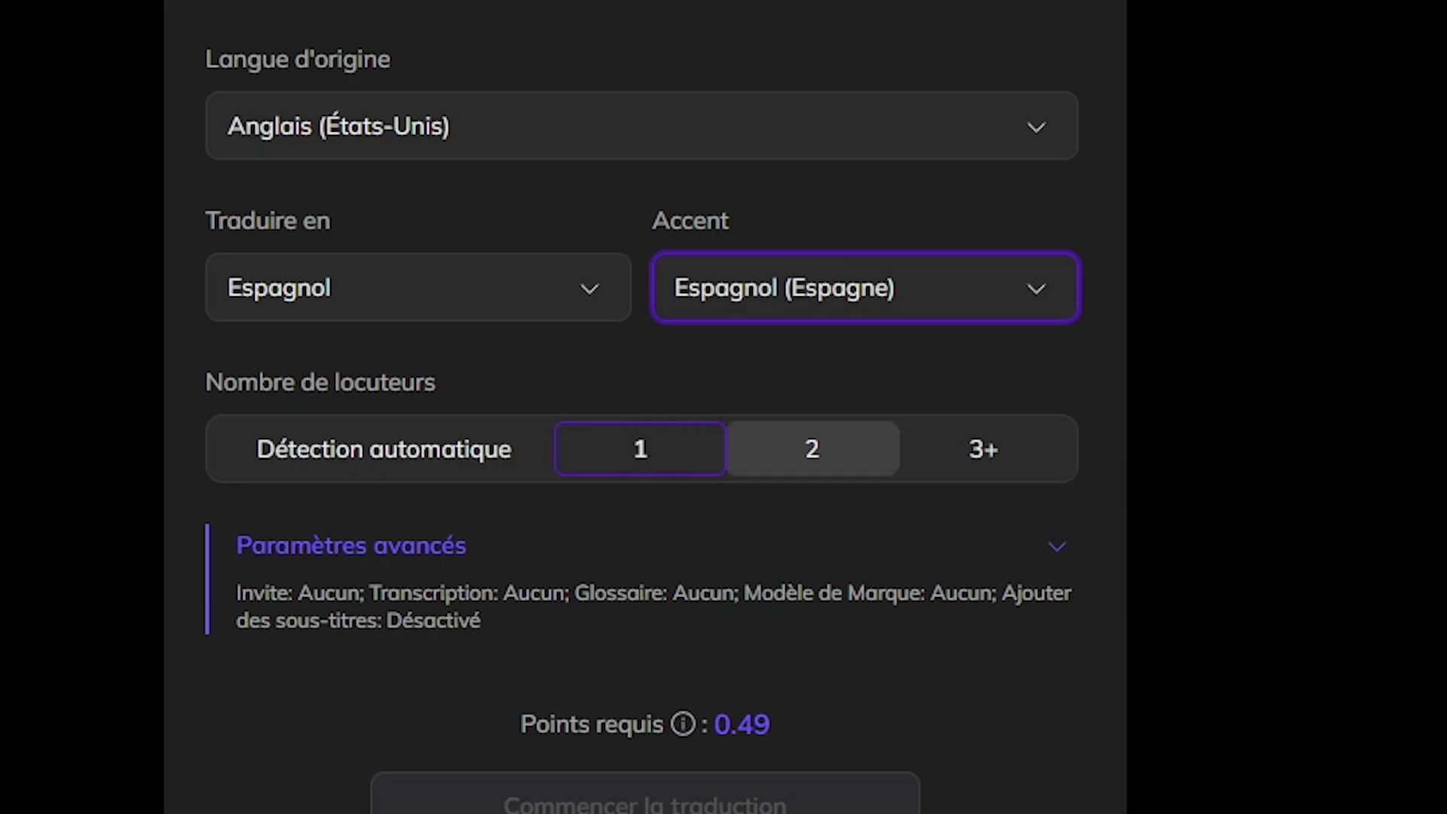
{"action": "left_click", "coordinate": [812, 450]}
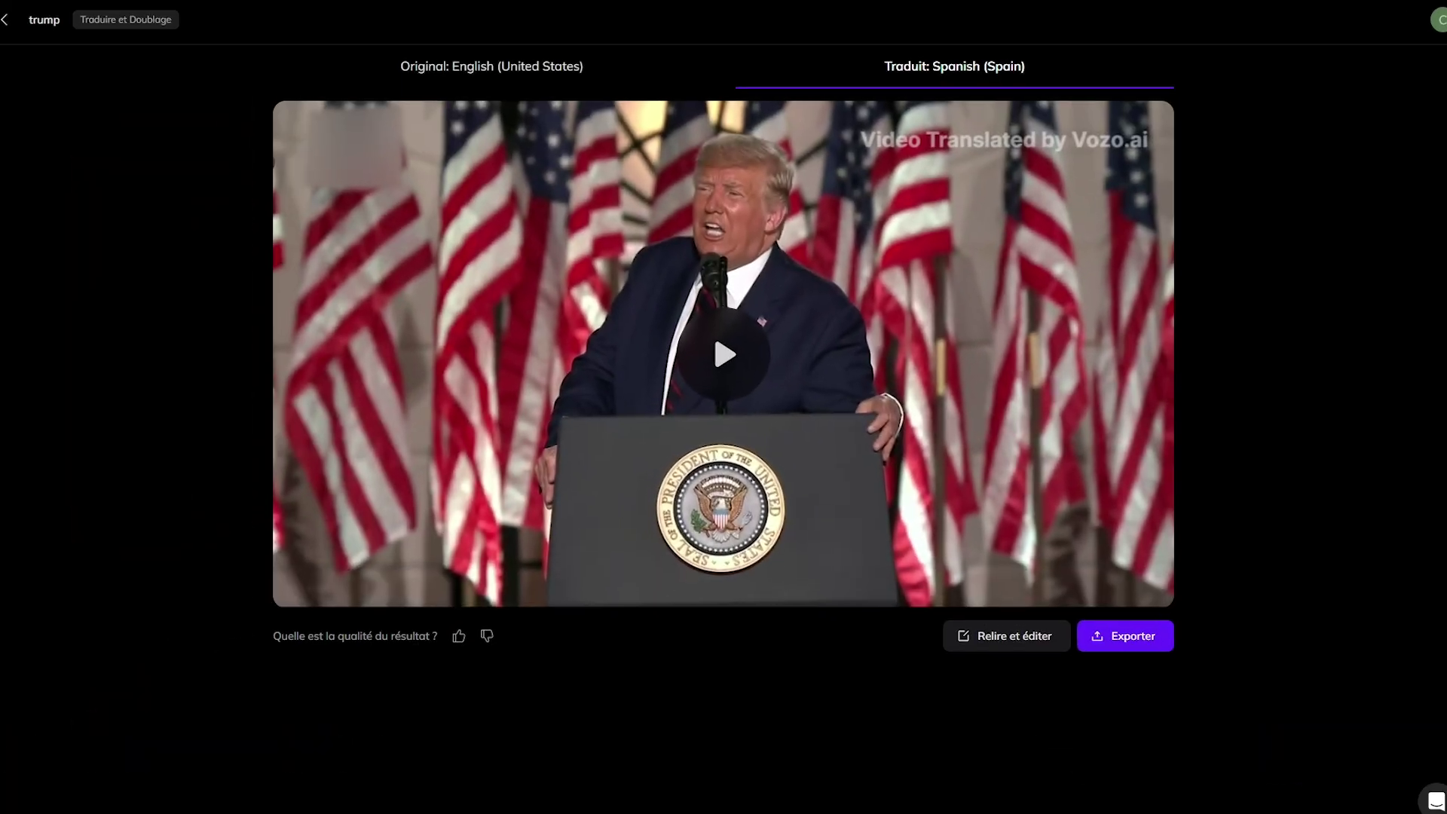
Step: Play part of the original English video and switch back to the version translated into Spanish (Spain)
{"action": "left_click", "coordinate": [491, 66]}
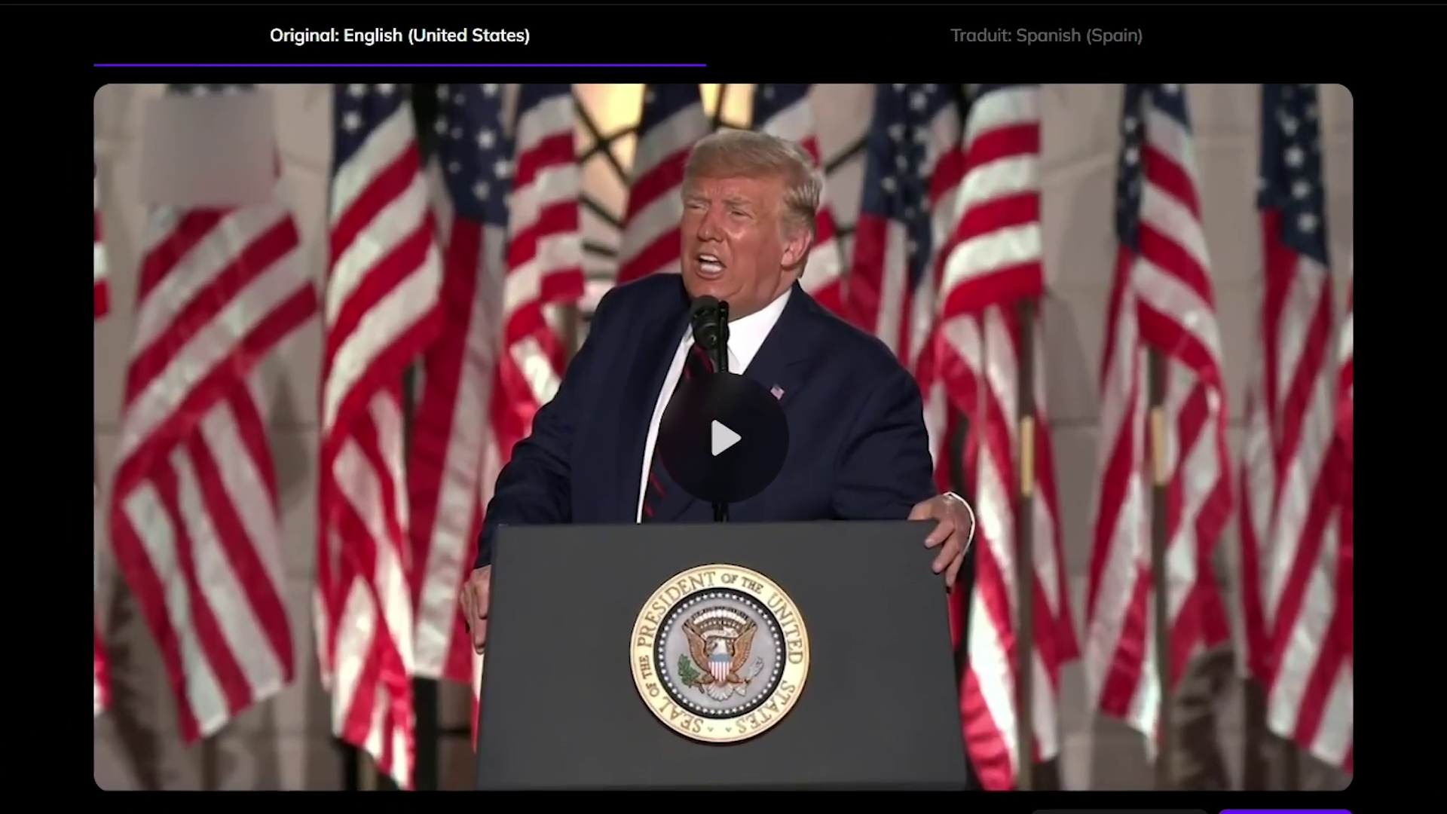
{"action": "left_click", "coordinate": [724, 438]}
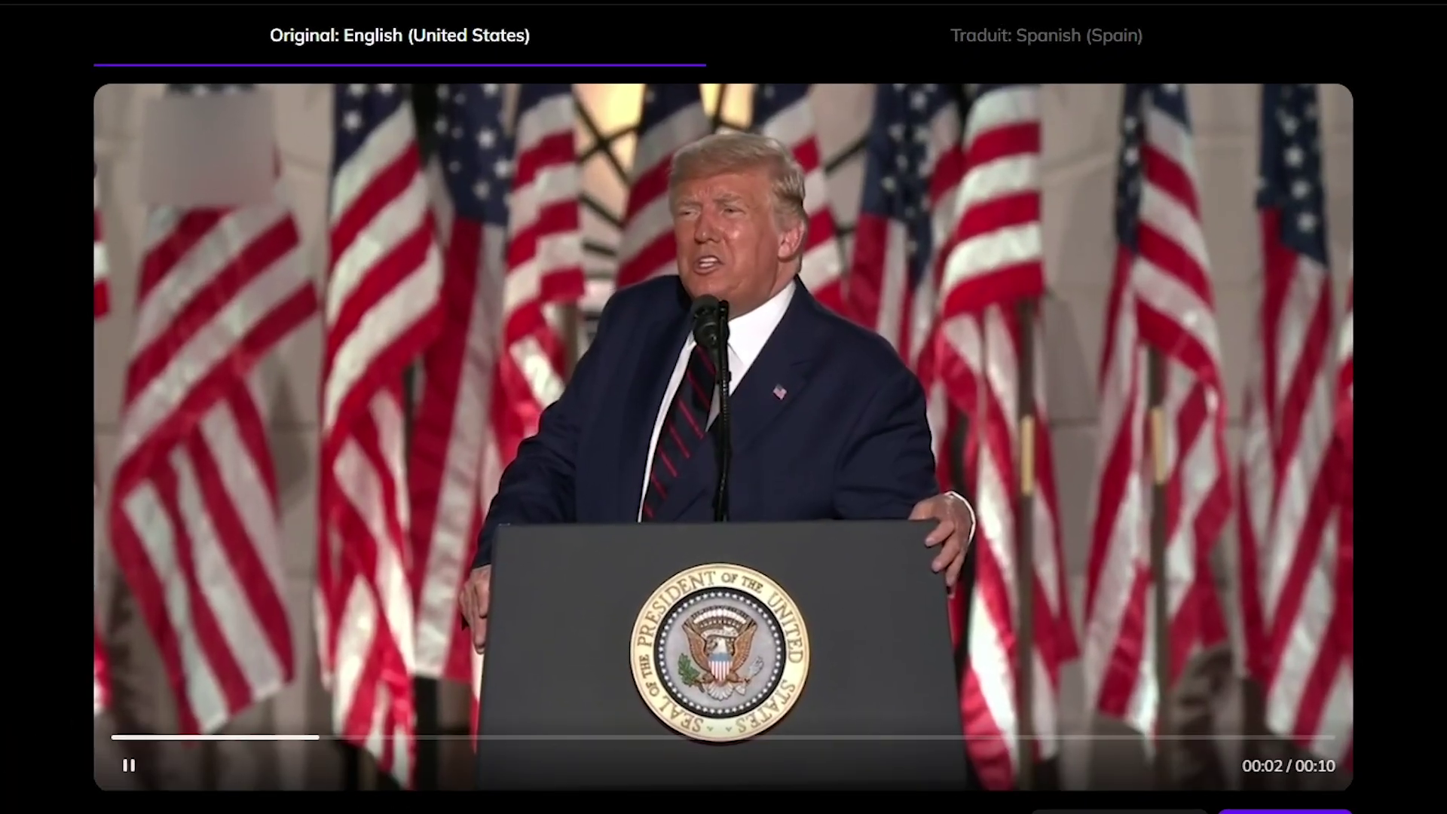
{"action": "left_click", "coordinate": [725, 438]}
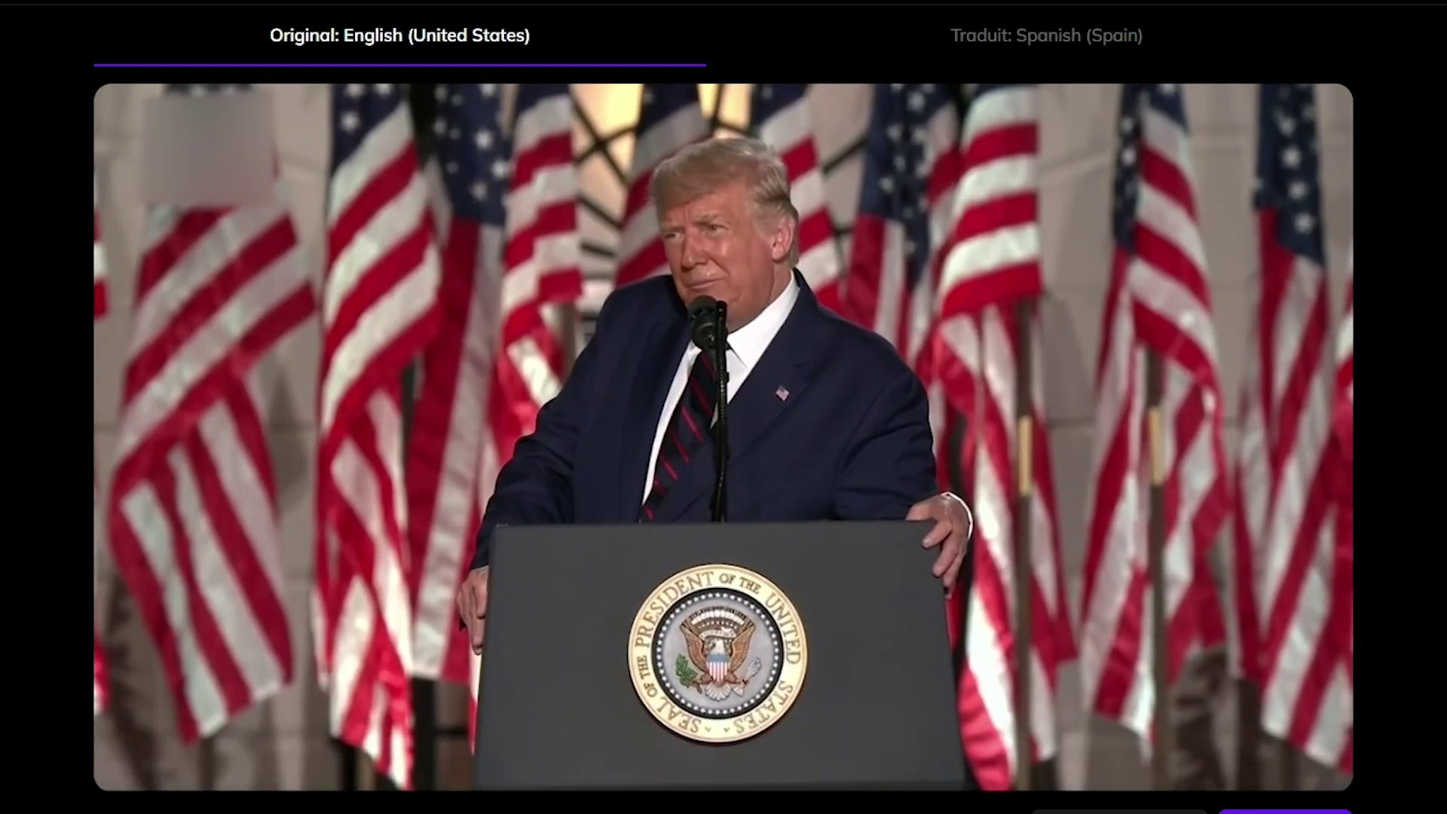
{"action": "left_click", "coordinate": [1046, 36]}
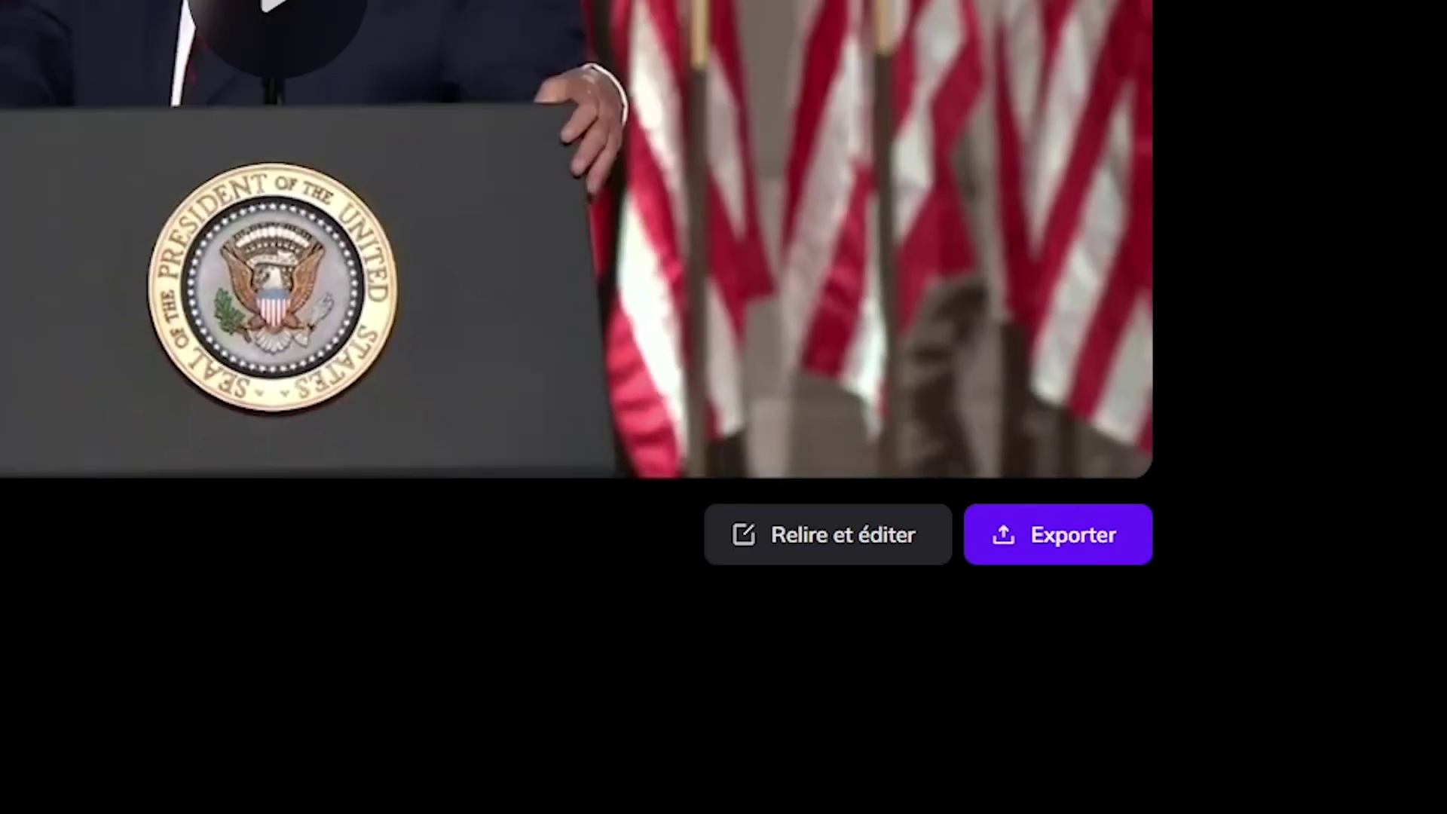
Step: Open the translated project for editing, insert "mood" before "dark" in the first English script segment and play that segment
{"action": "left_click", "coordinate": [640, 437]}
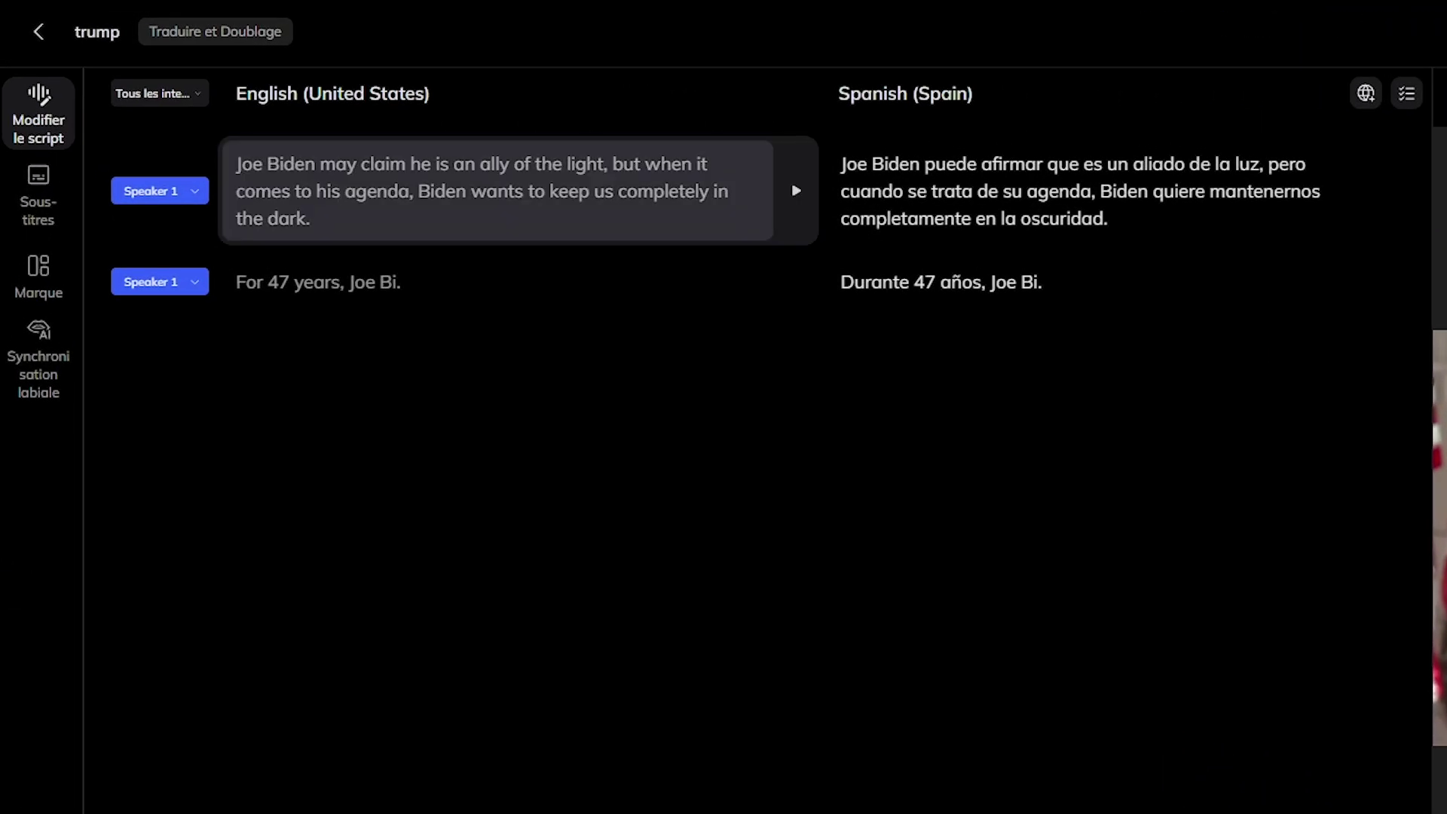
{"action": "left_click", "coordinate": [319, 164]}
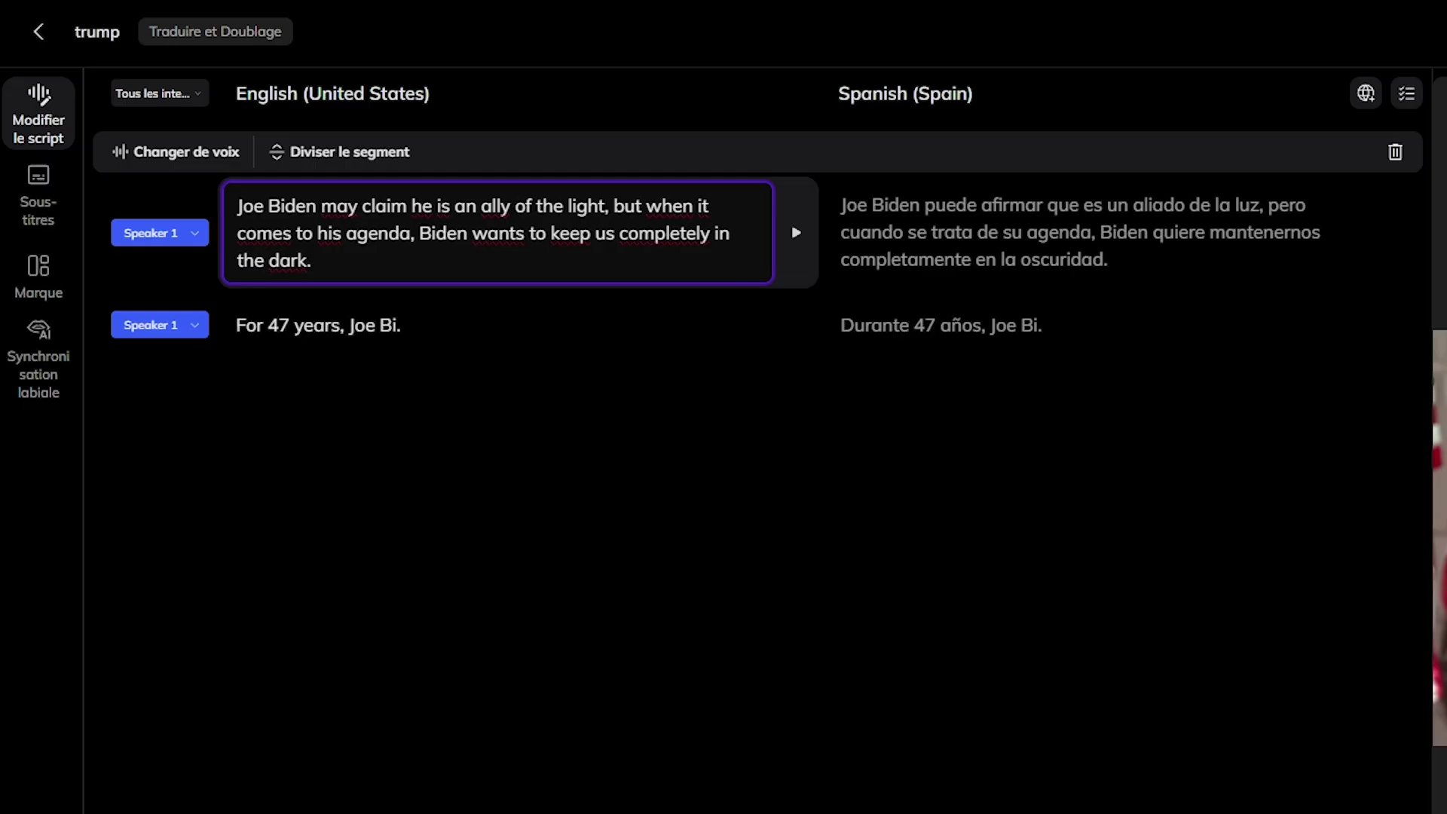
{"action": "type", "text": "mood"}
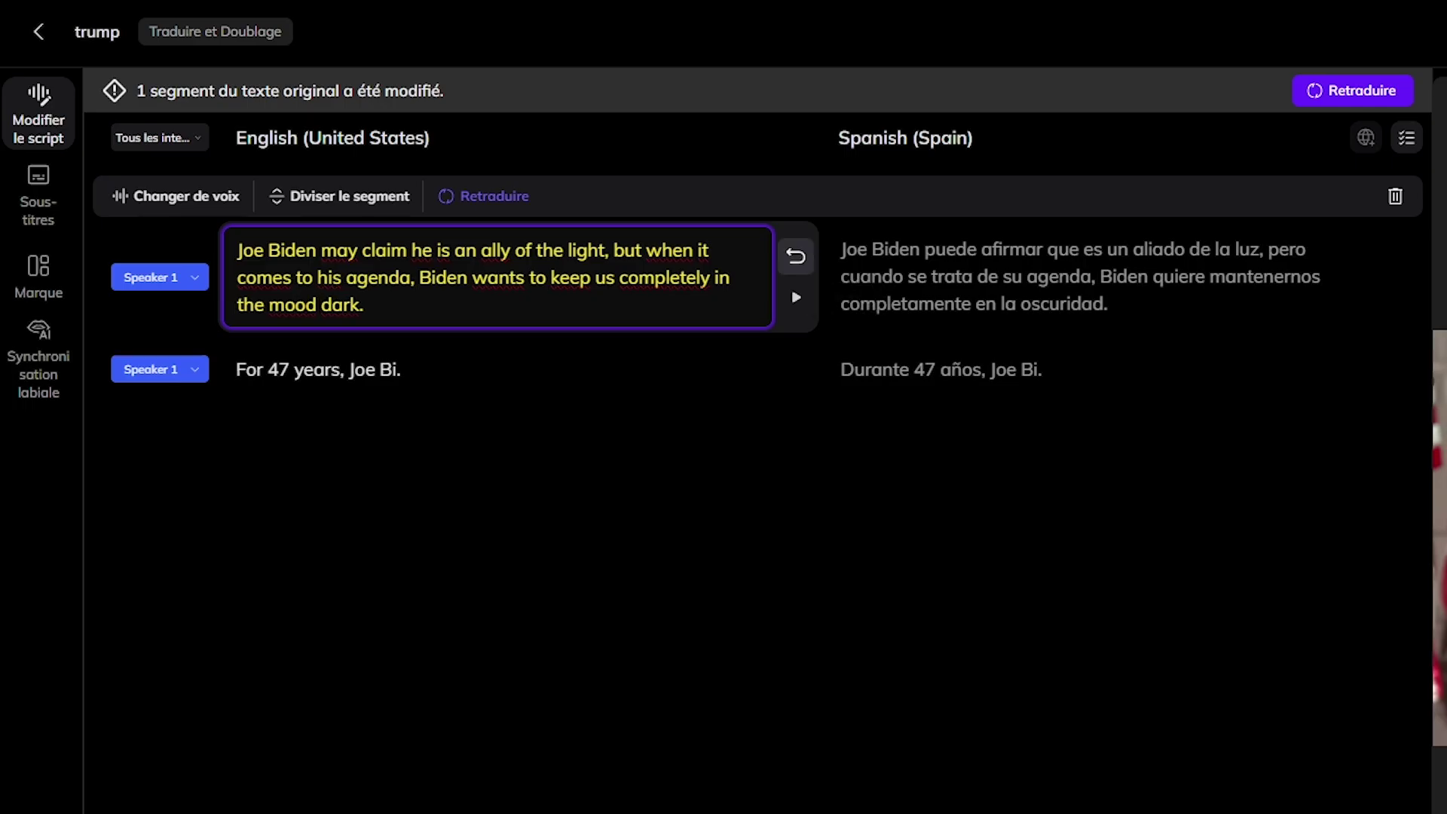
{"action": "left_click", "coordinate": [796, 297]}
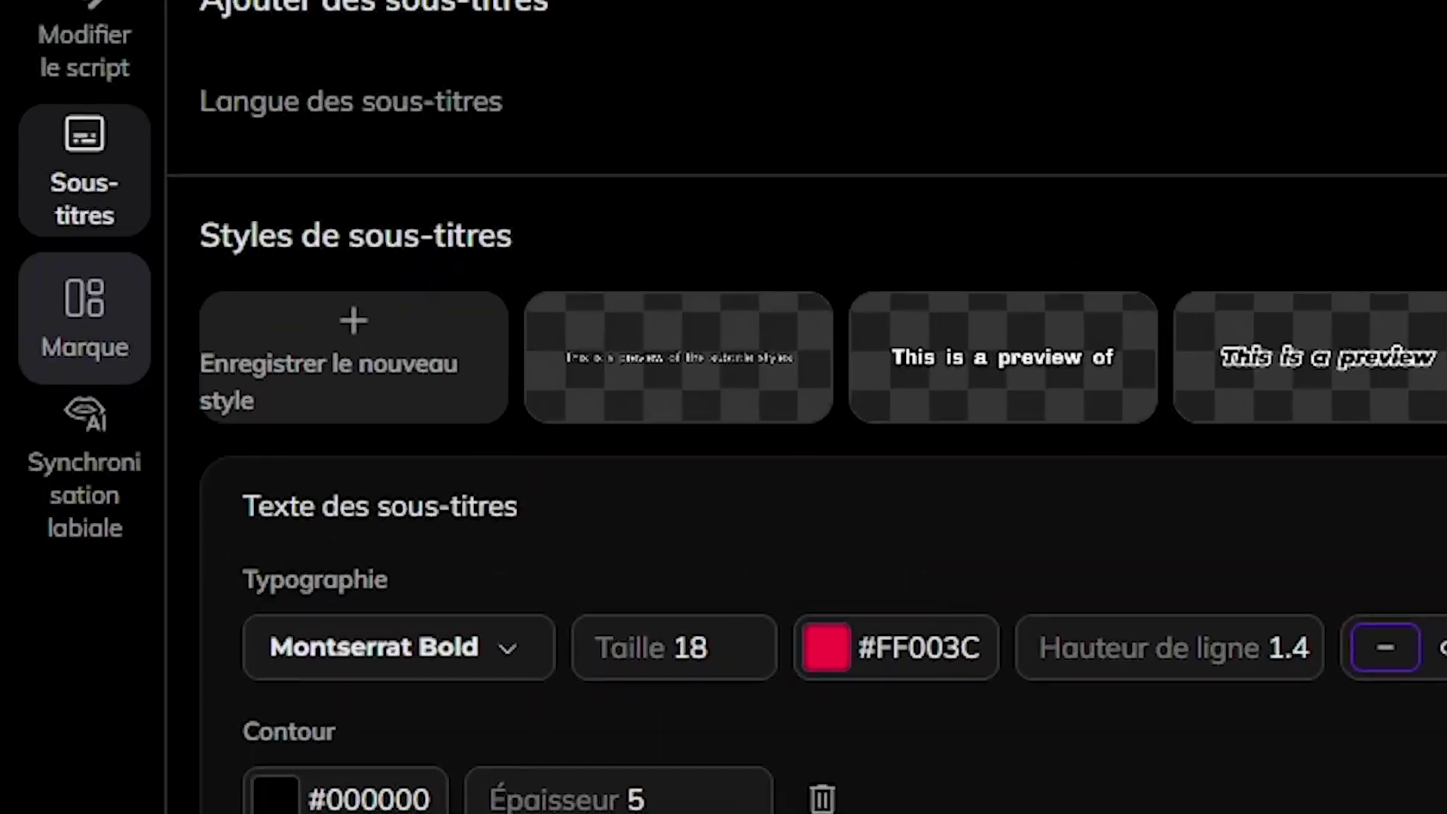
Step: Open the Marque settings and check the logo option and the list of saved brand templates
{"action": "left_click", "coordinate": [88, 329]}
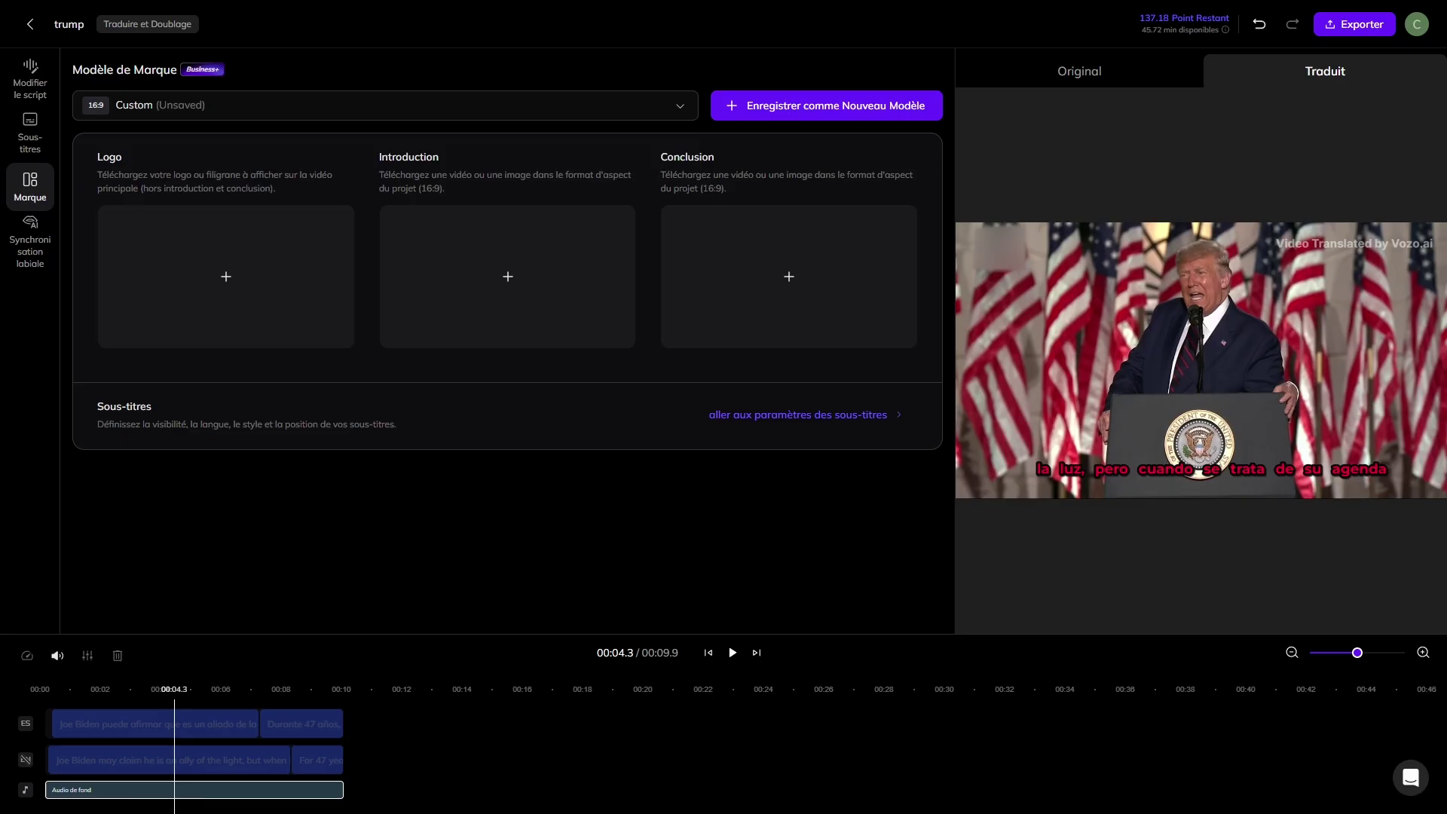
{"action": "left_click", "coordinate": [385, 106]}
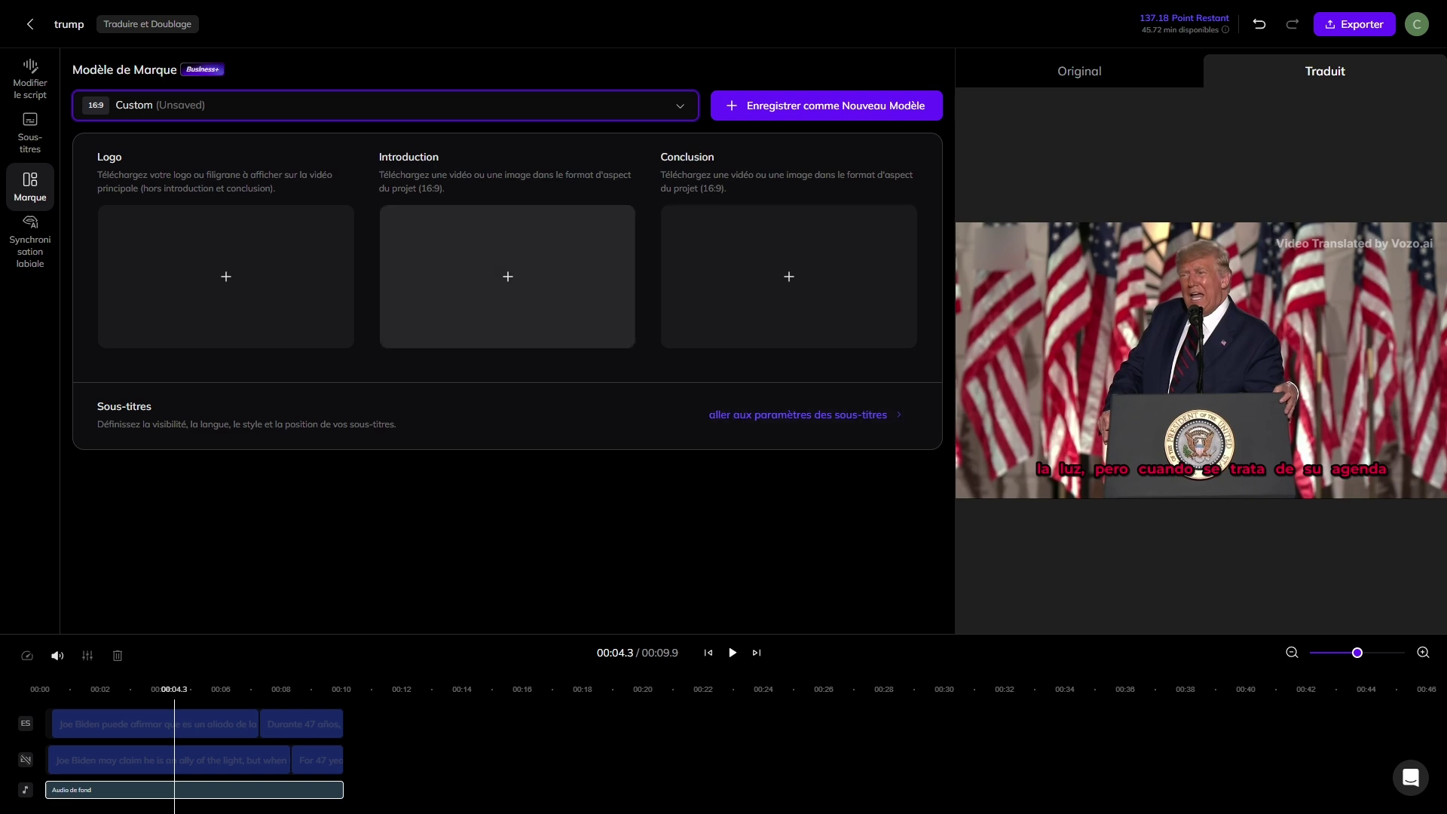
{"action": "left_click", "coordinate": [226, 276]}
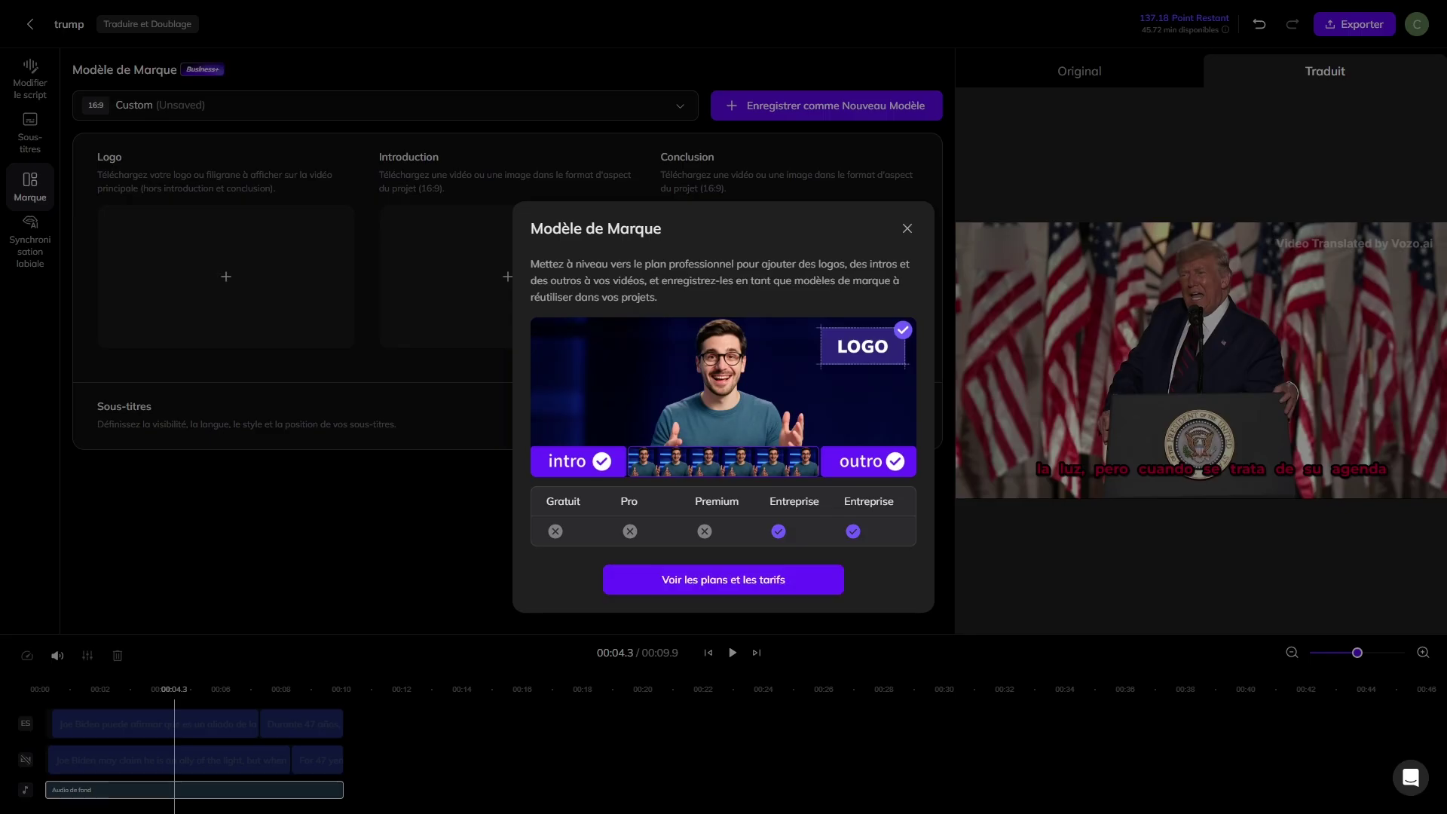
{"action": "left_click", "coordinate": [907, 228]}
{"action": "left_click", "coordinate": [513, 106]}
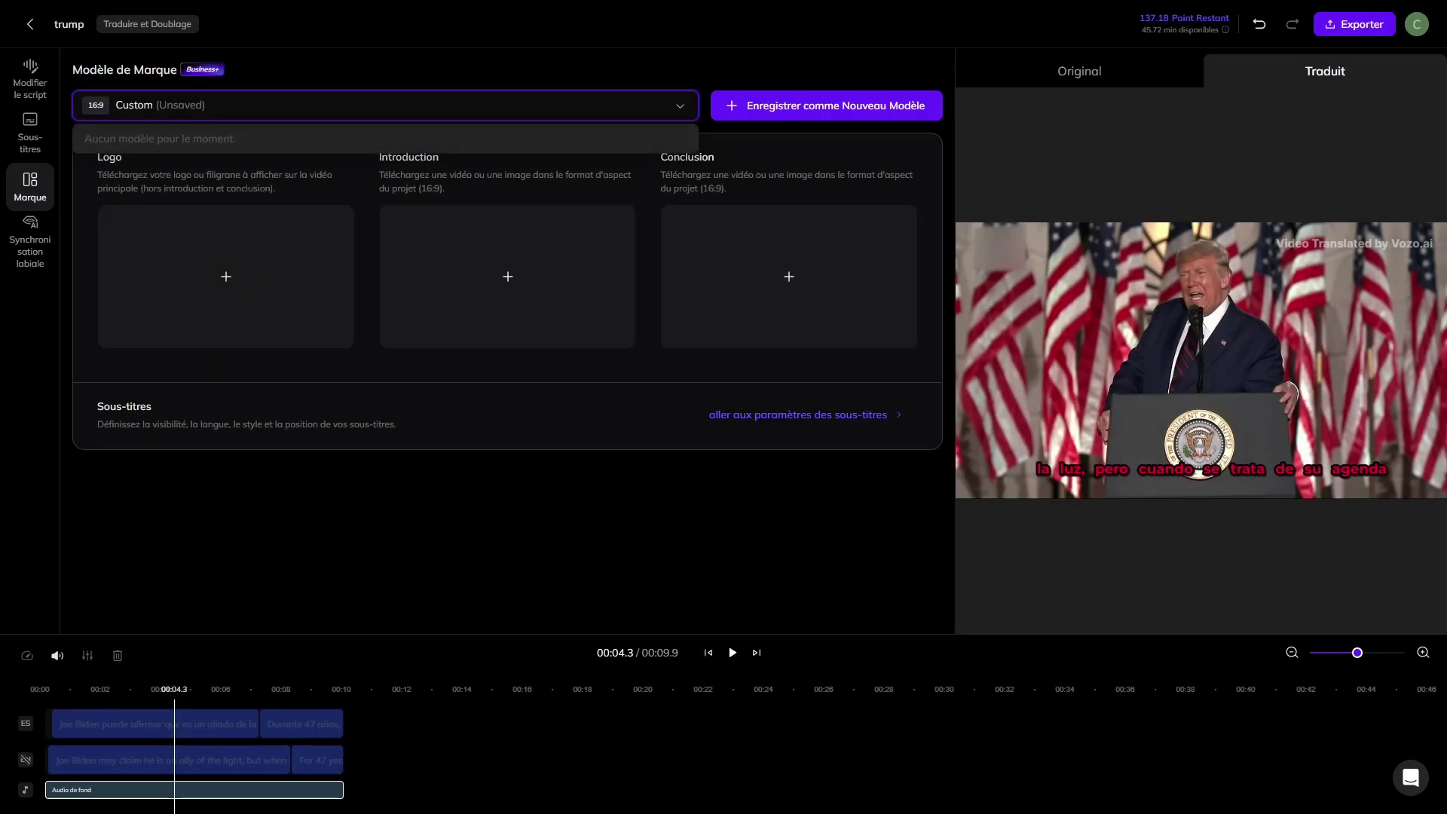
{"action": "left_click", "coordinate": [512, 105]}
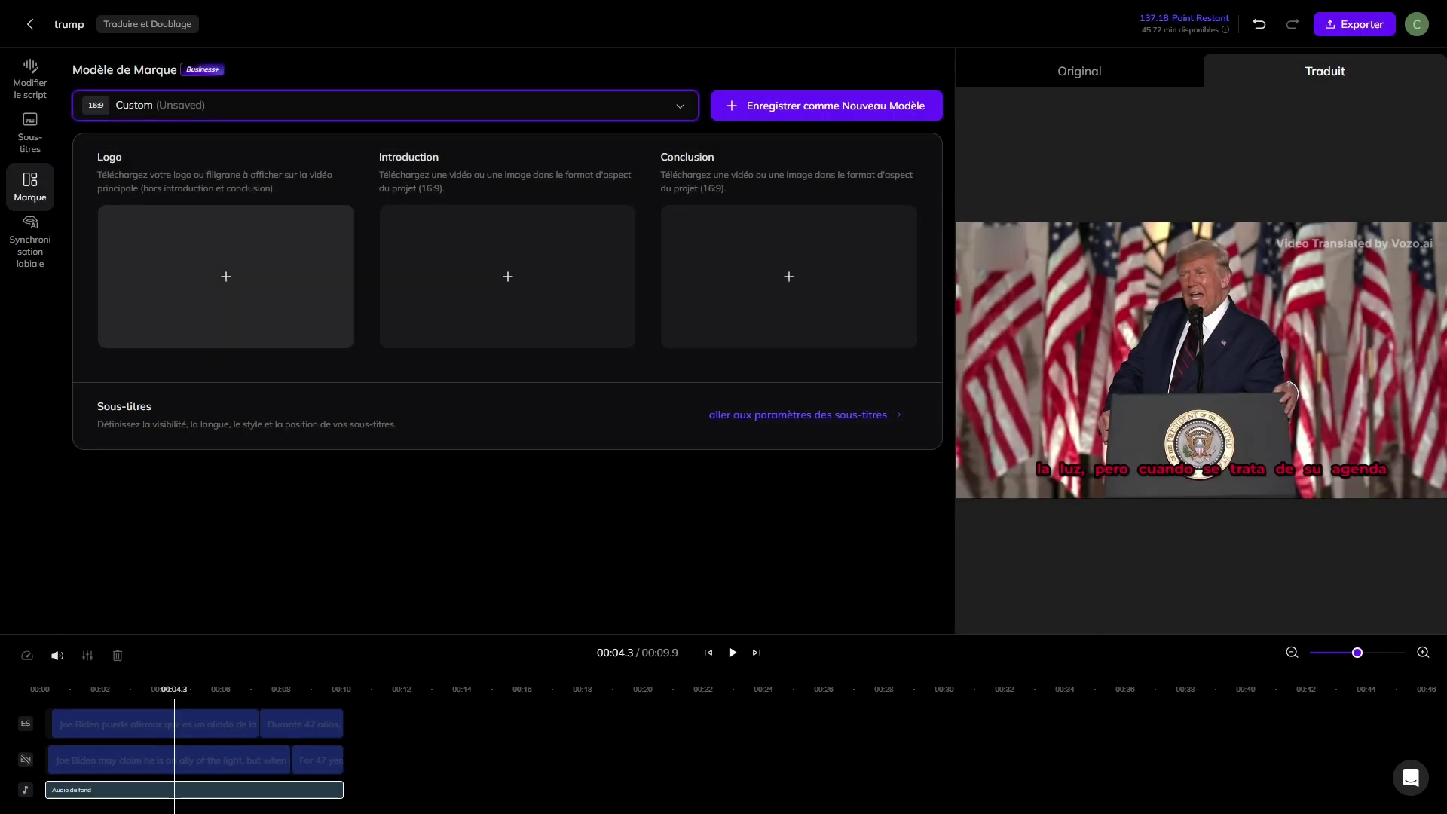
Step: Try to add a logo, an introduction and a conclusion, and to save them as a new brand template
{"action": "left_click", "coordinate": [226, 277]}
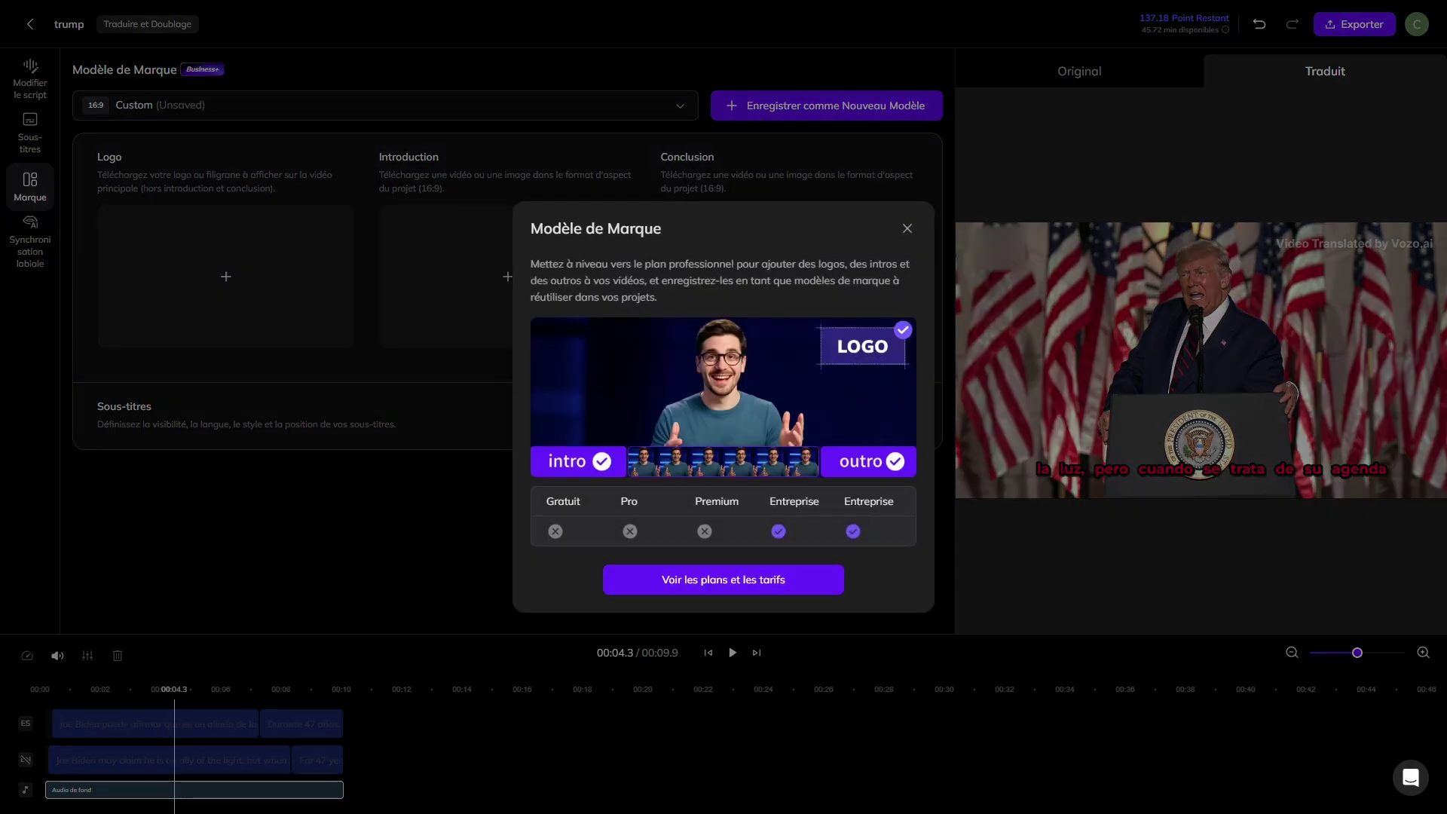
{"action": "left_click", "coordinate": [907, 228]}
{"action": "left_click", "coordinate": [507, 277]}
{"action": "left_click", "coordinate": [907, 229]}
{"action": "left_click", "coordinate": [789, 276]}
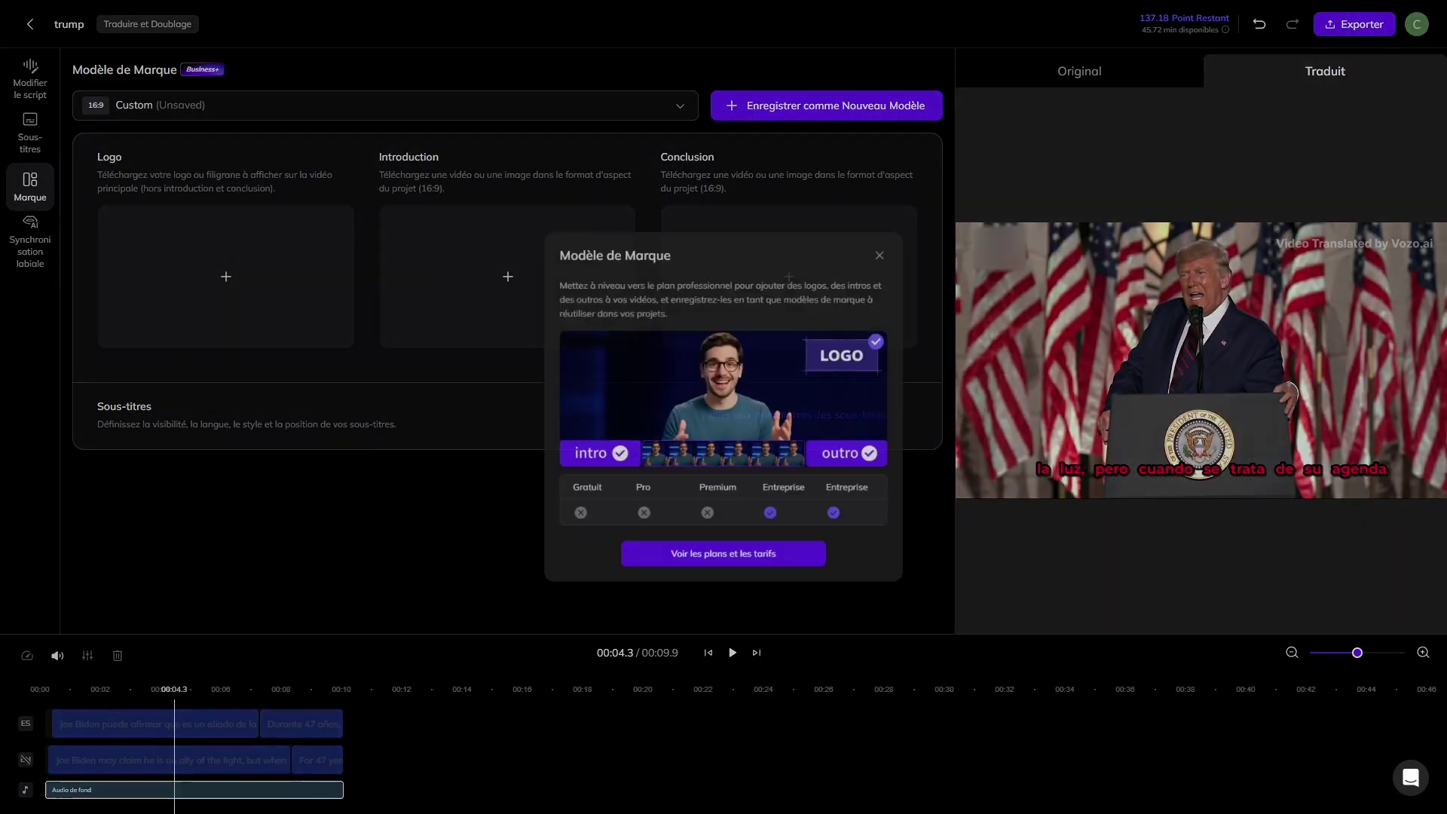
{"action": "left_click", "coordinate": [908, 228]}
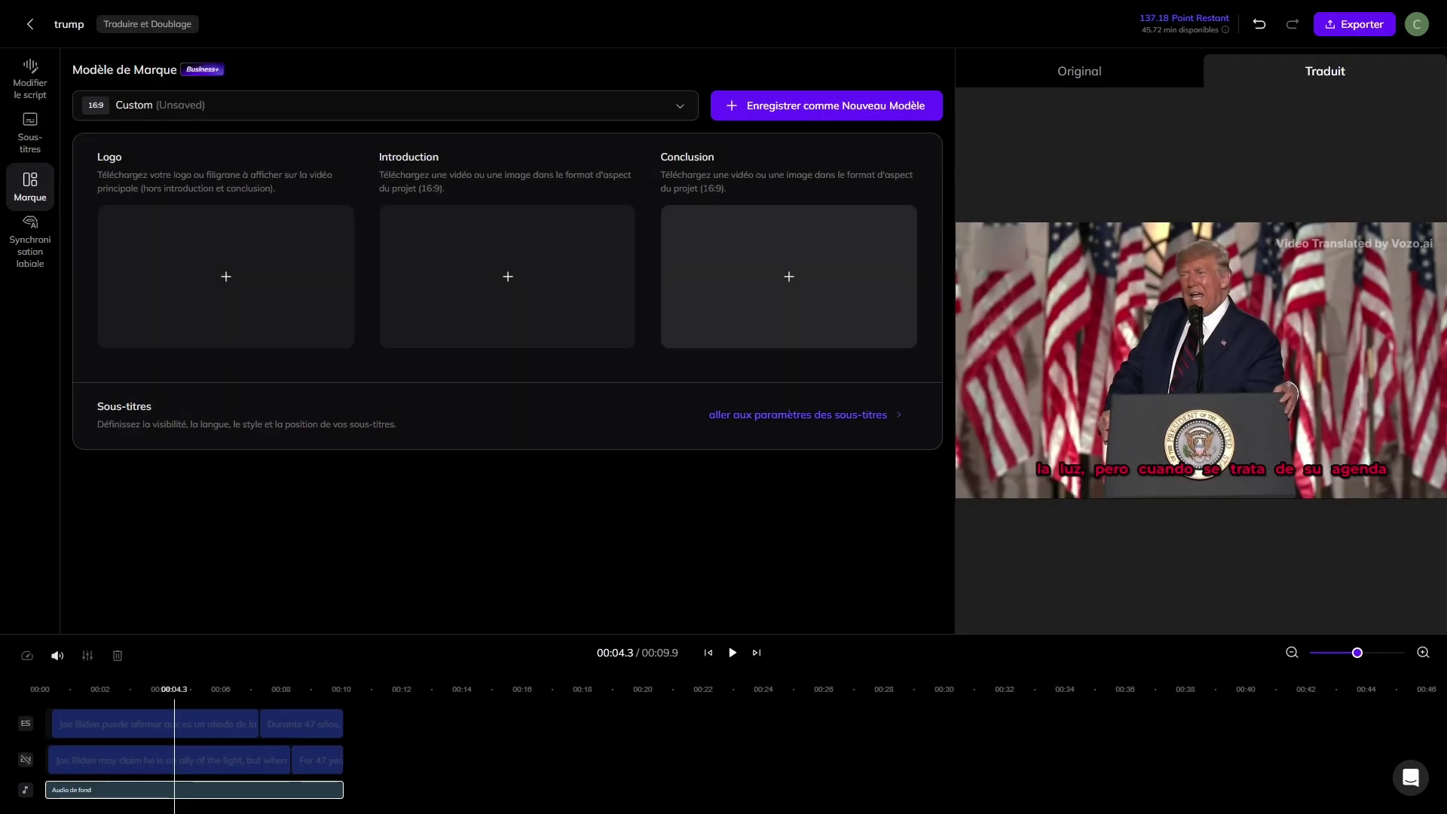
{"action": "left_click", "coordinate": [827, 107]}
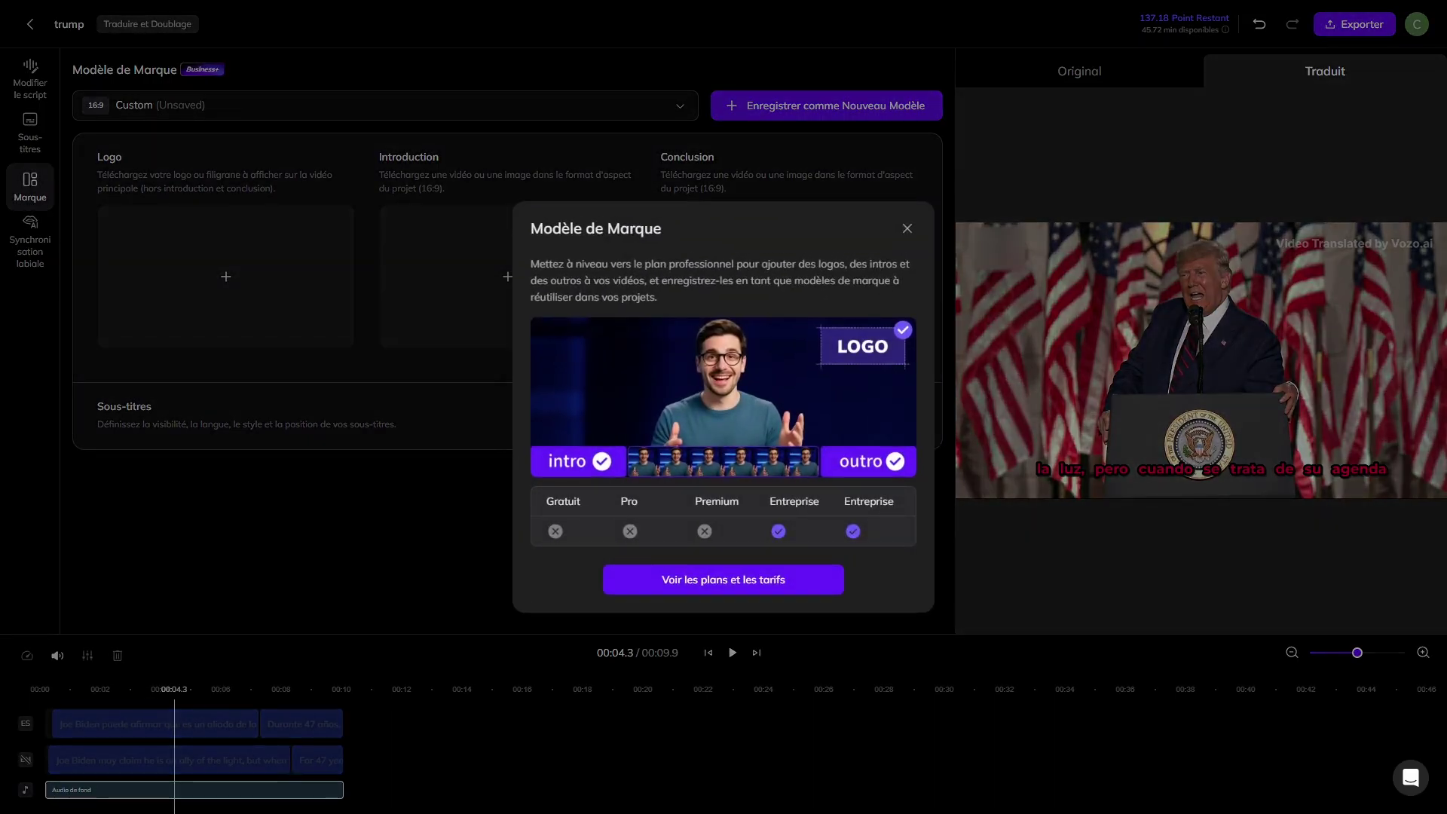
{"action": "left_click", "coordinate": [753, 621]}
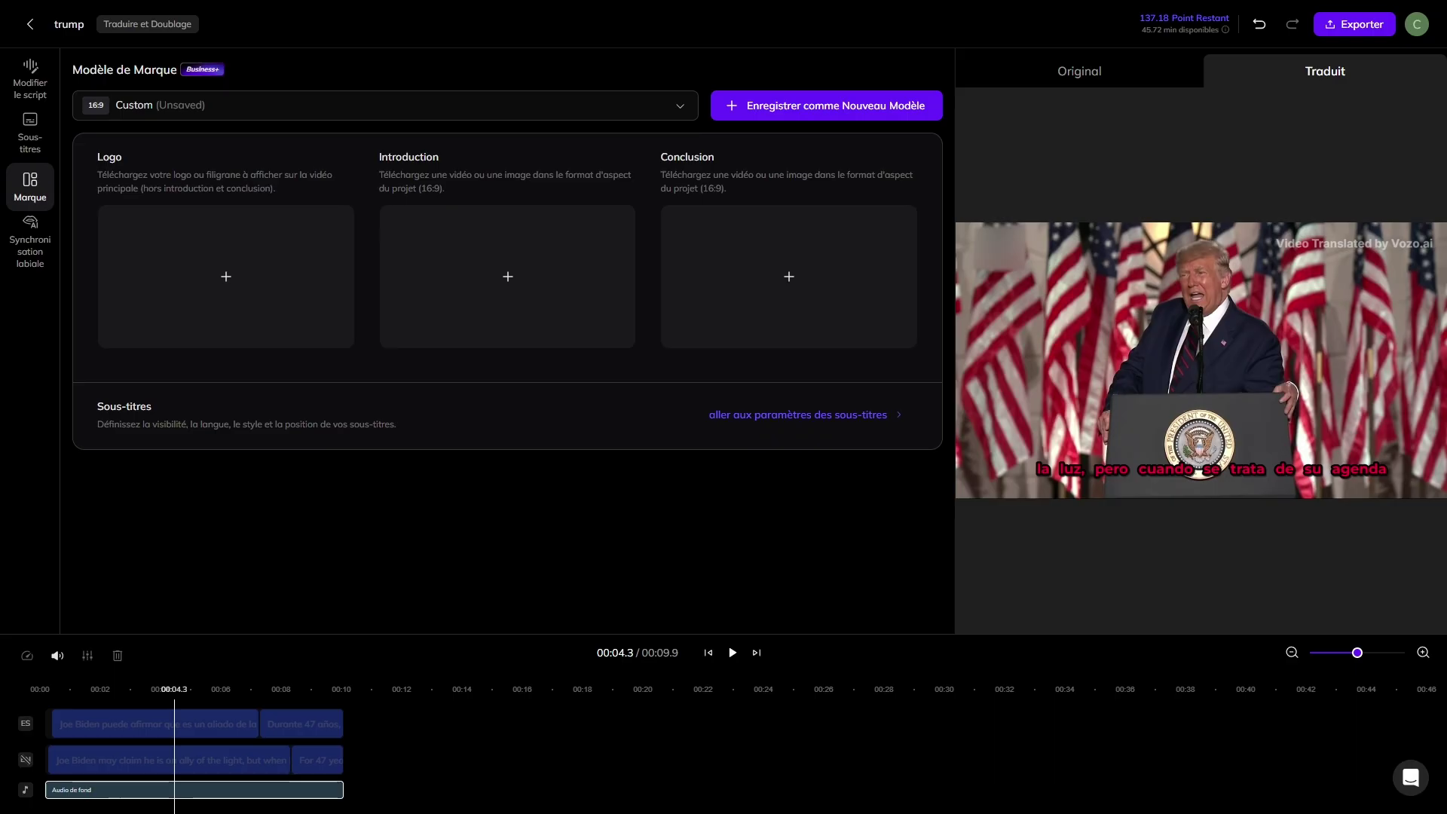
Step: Generate a lip-synced version of the Spanish dub with the number of faces set to Détection automatique
{"action": "left_click", "coordinate": [174, 759]}
{"action": "left_click", "coordinate": [176, 724]}
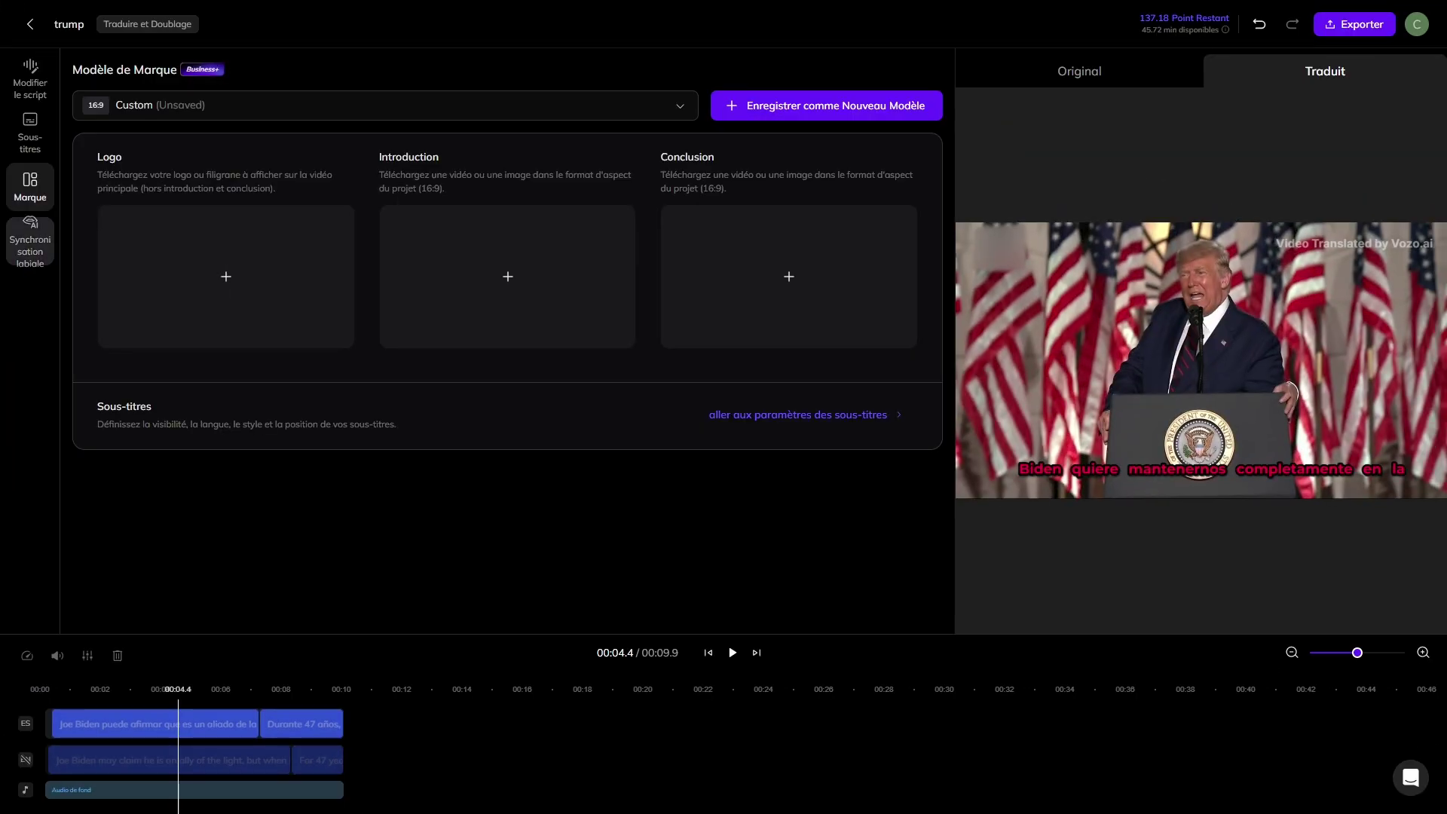
{"action": "left_click", "coordinate": [30, 241]}
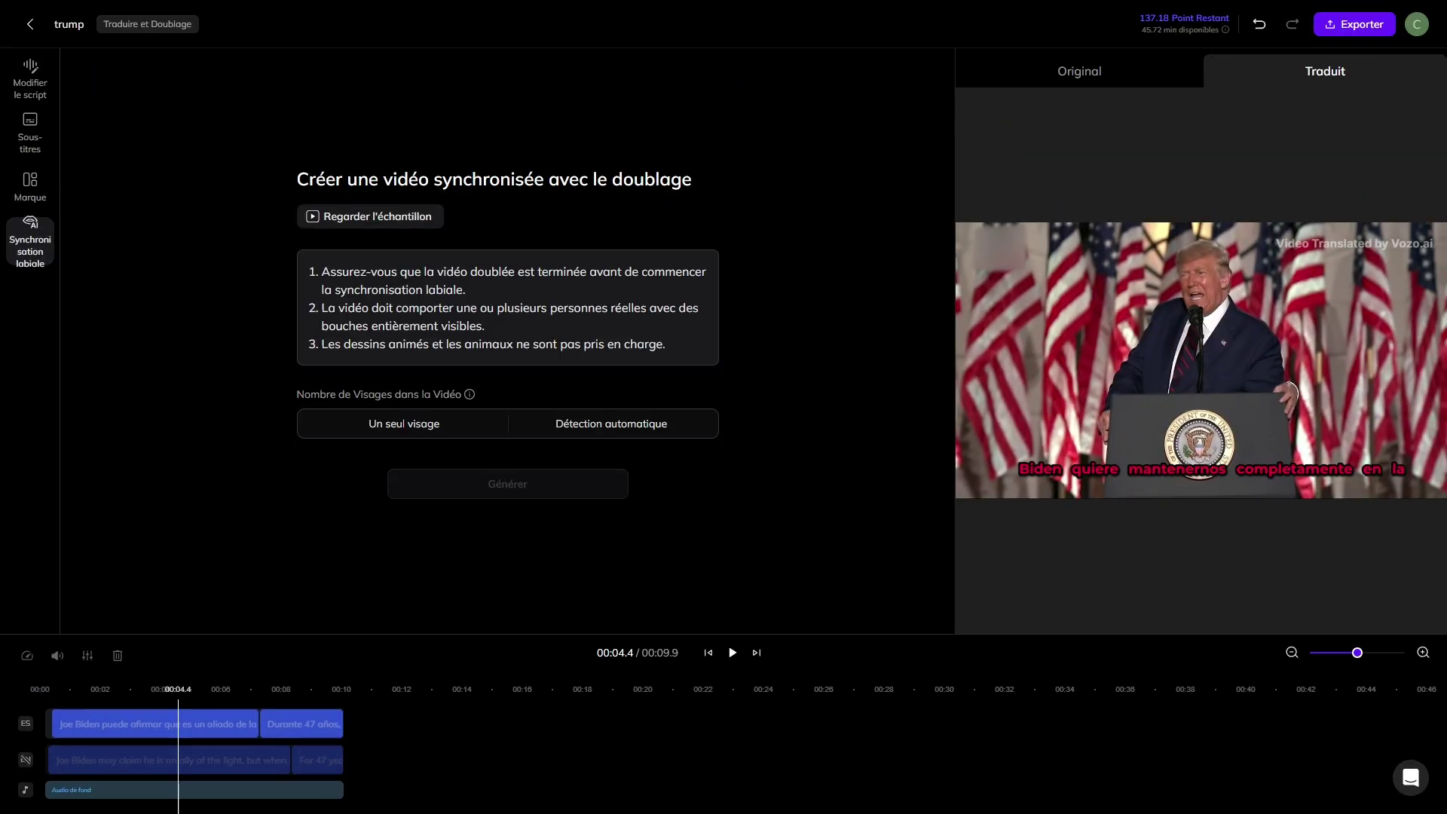
{"action": "left_click", "coordinate": [404, 423]}
{"action": "mouse_move", "coordinate": [611, 424]}
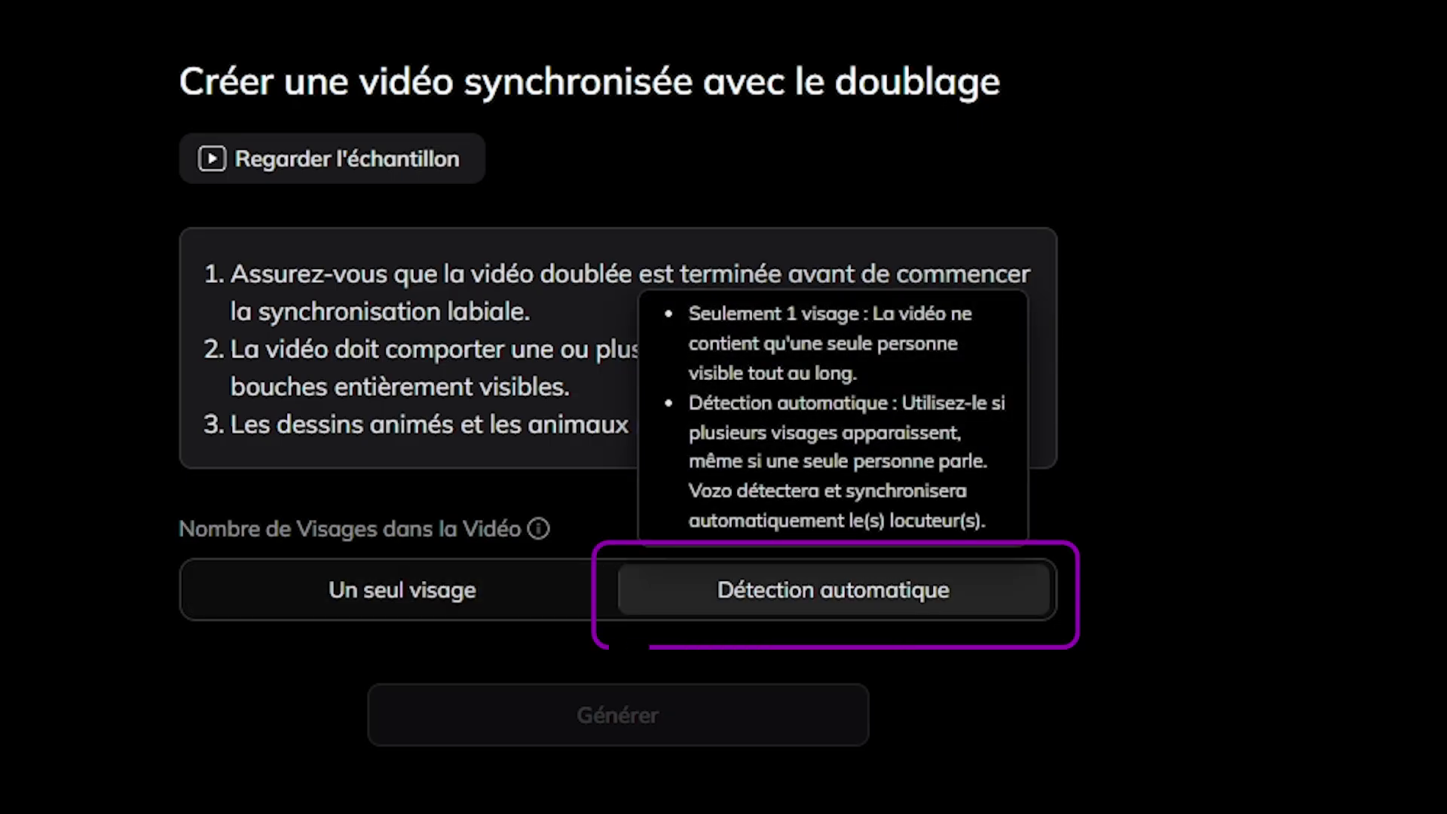
{"action": "left_click", "coordinate": [833, 591]}
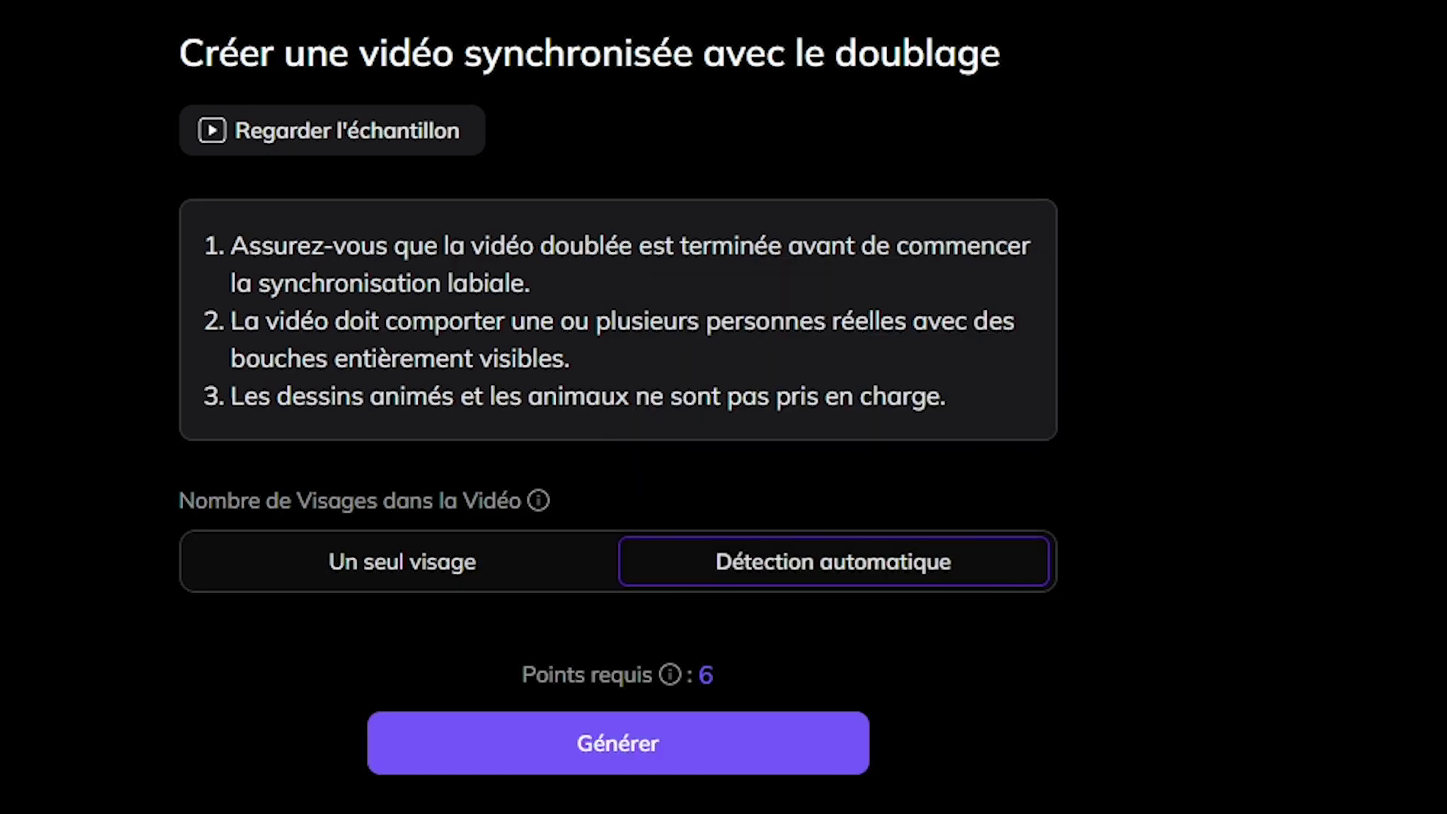
{"action": "left_click", "coordinate": [618, 743]}
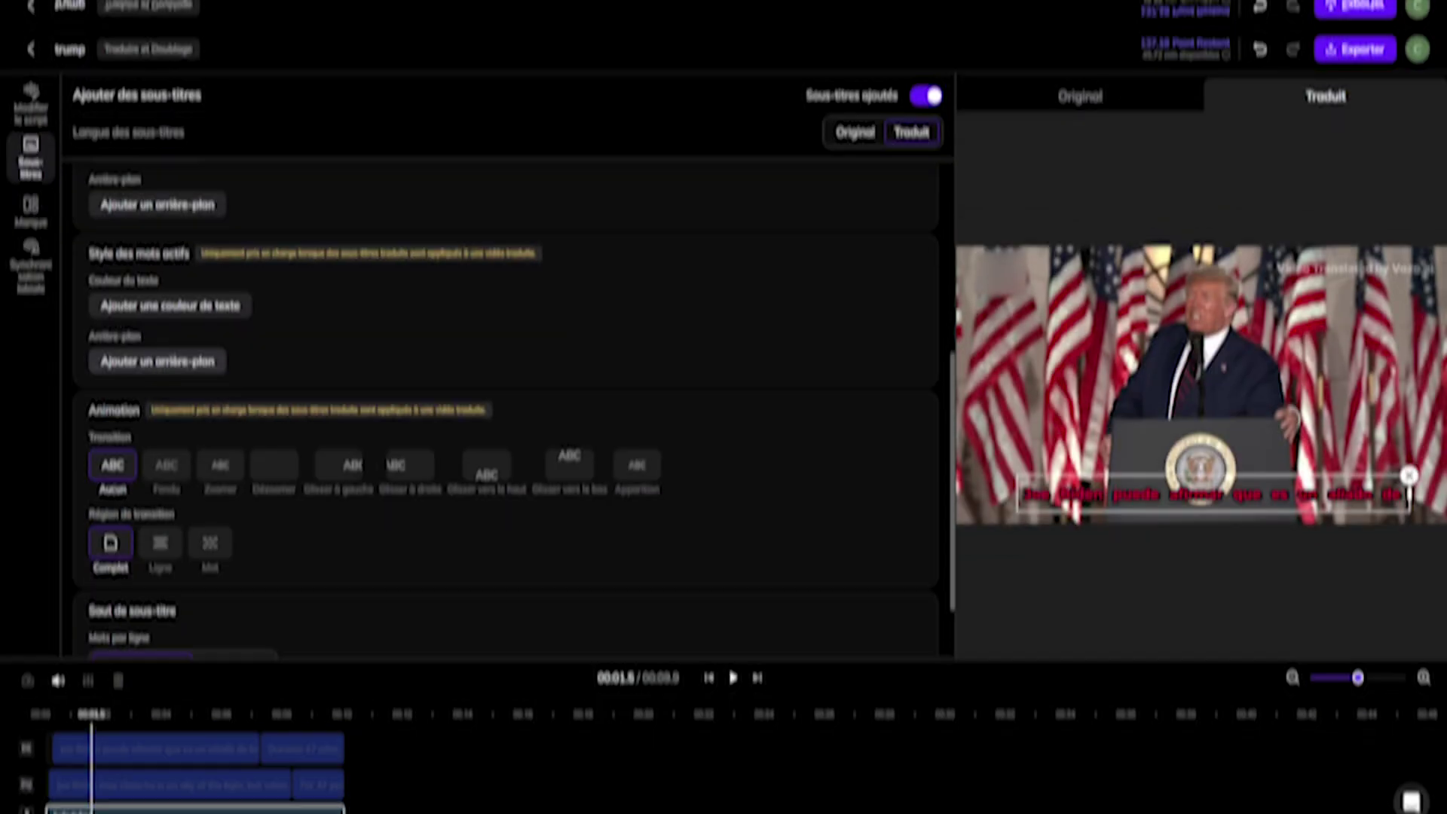
Step: Play the generated lip-synced Spanish video to review the result
{"action": "scroll", "coordinate": [505, 385], "scroll_direction": "down", "scroll_amount": 2}
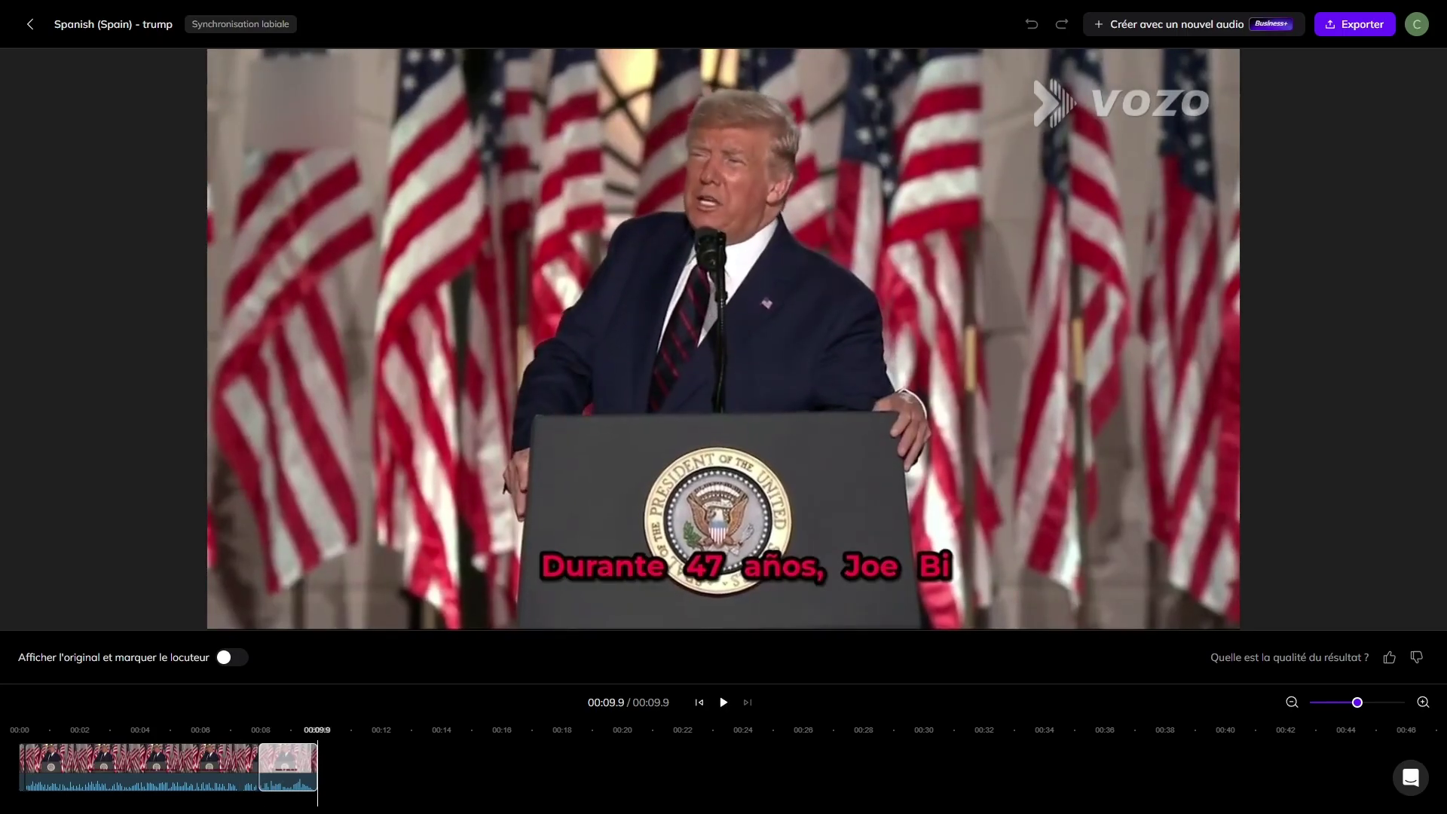
{"action": "left_click", "coordinate": [723, 702]}
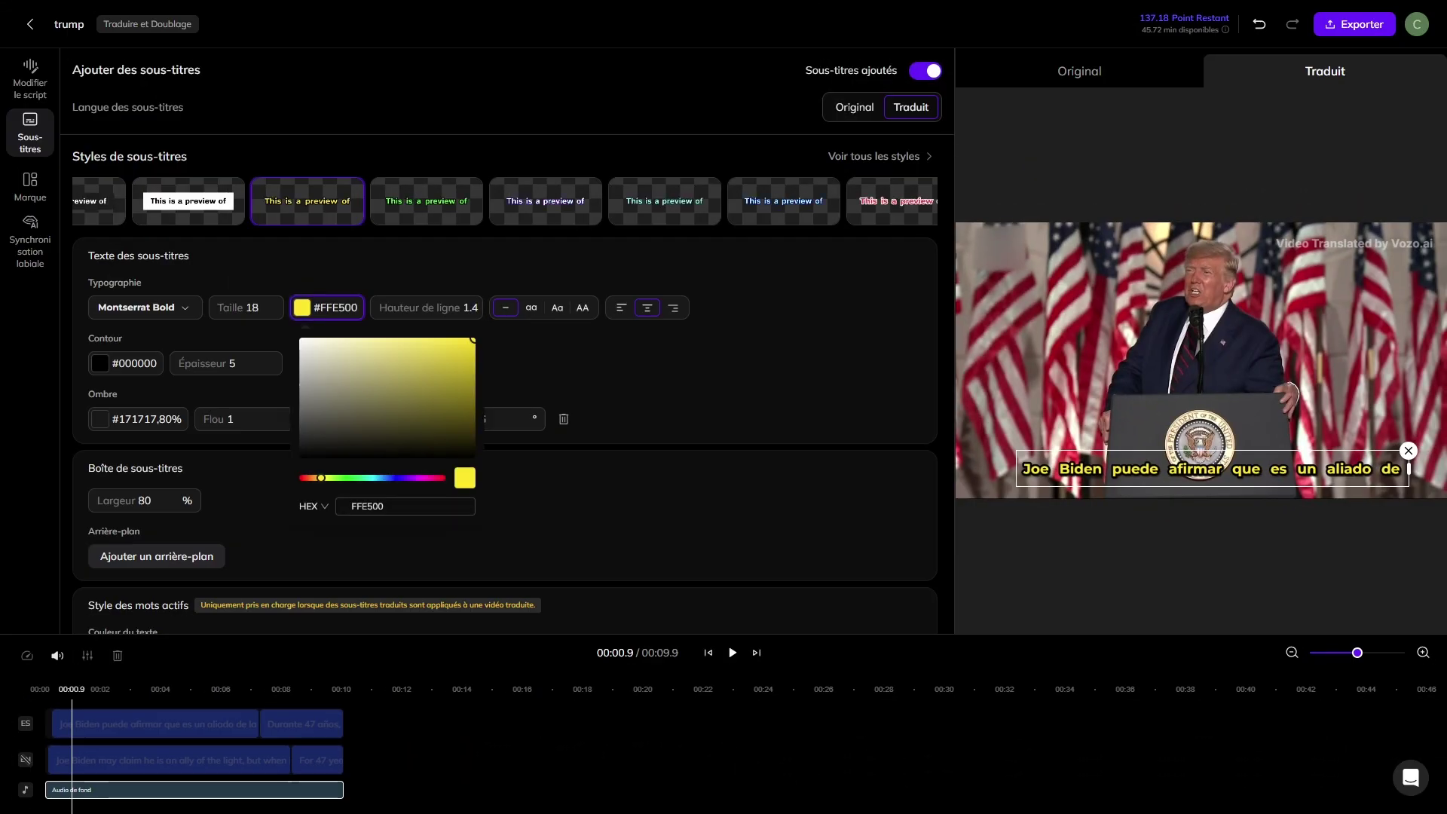
Step: Recolour the yellow subtitle text to blue #3300FF and shift its hue on to red
{"action": "left_click_drag", "start_coordinate": [321, 478], "coordinate": [401, 477]}
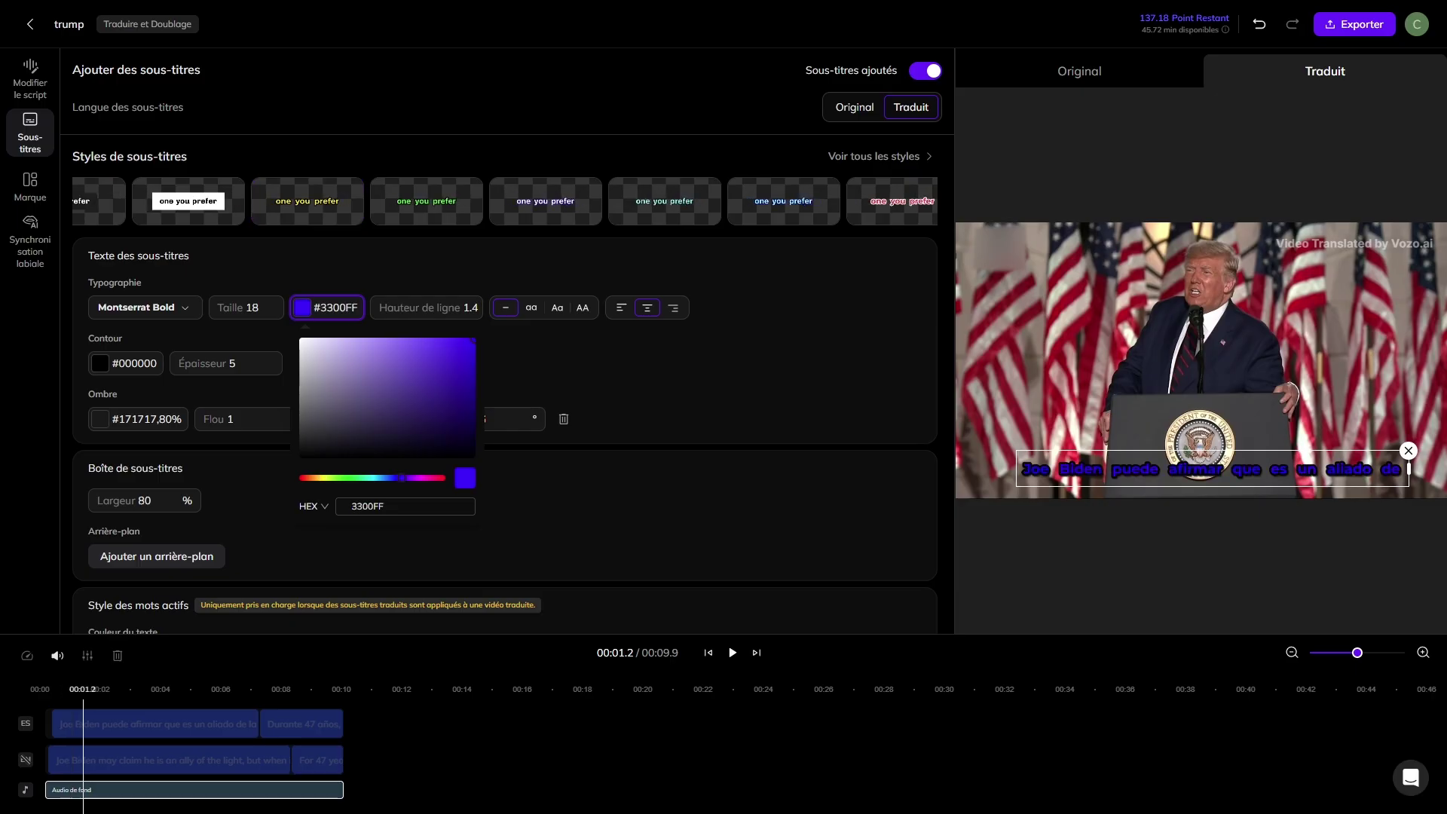
{"action": "left_click_drag", "start_coordinate": [402, 477], "coordinate": [440, 477]}
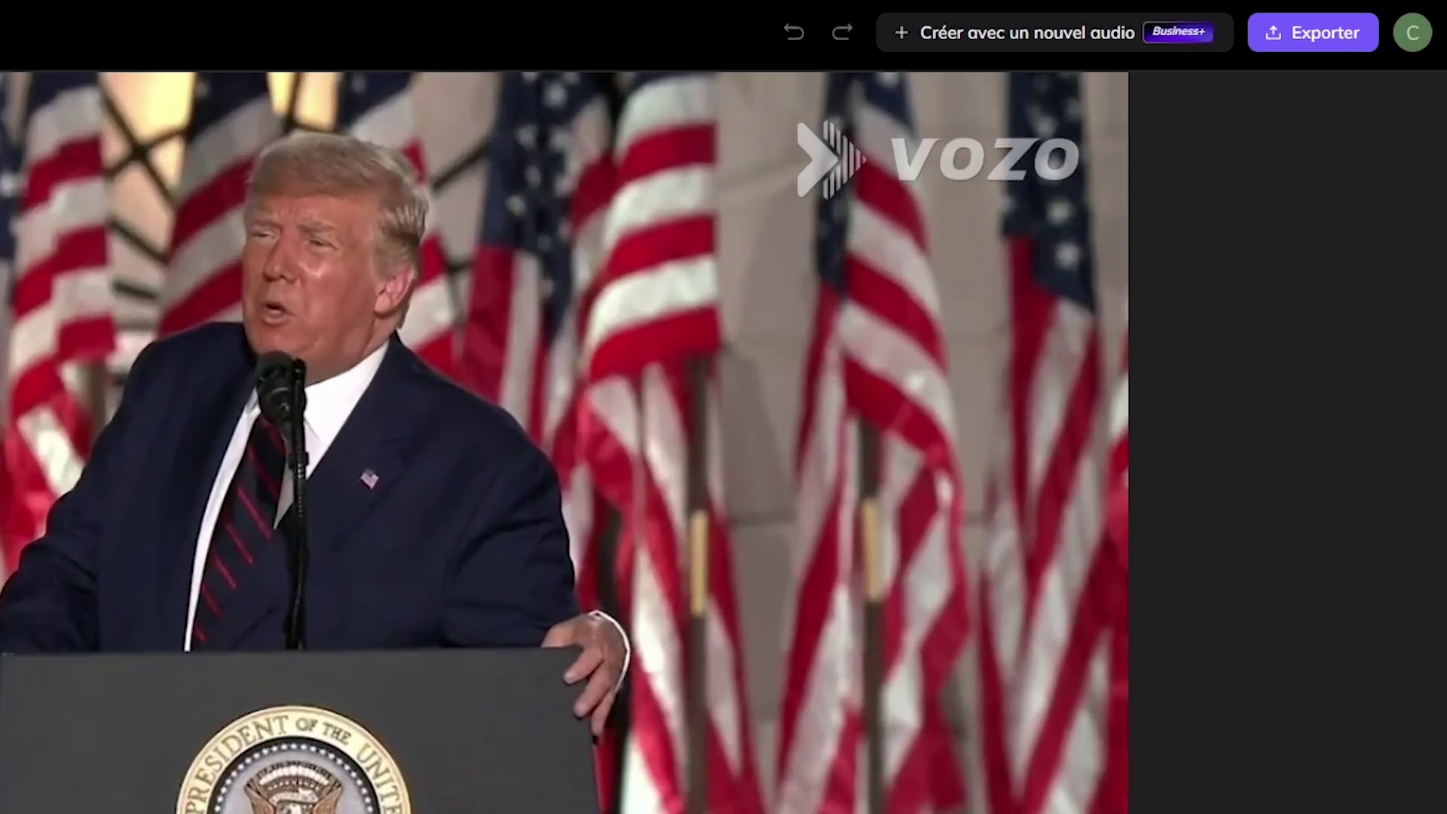
Step: Export the generated lip-synced video as an .mp4 file
{"action": "left_click", "coordinate": [1313, 33]}
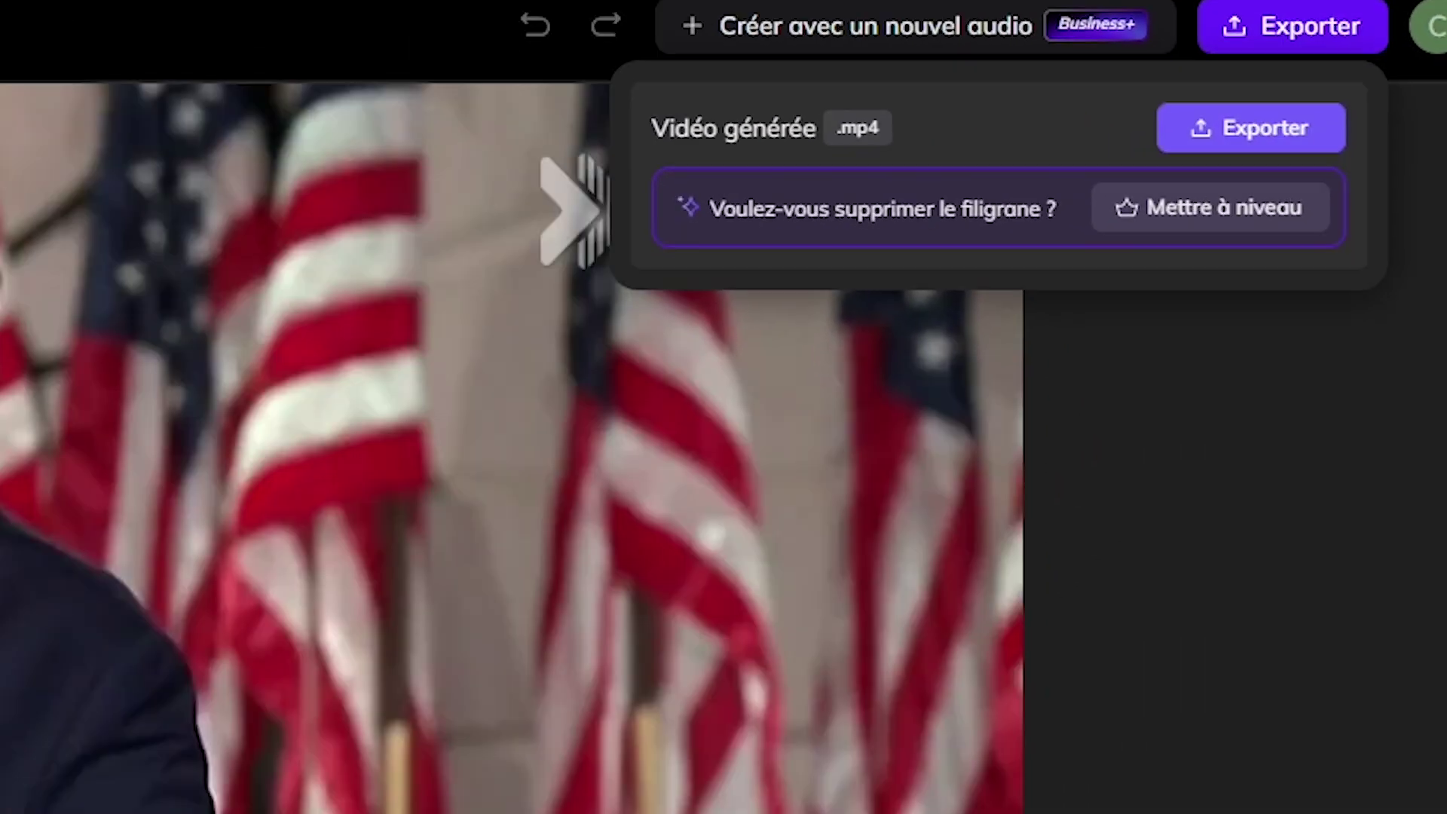
{"action": "left_click", "coordinate": [1179, 172]}
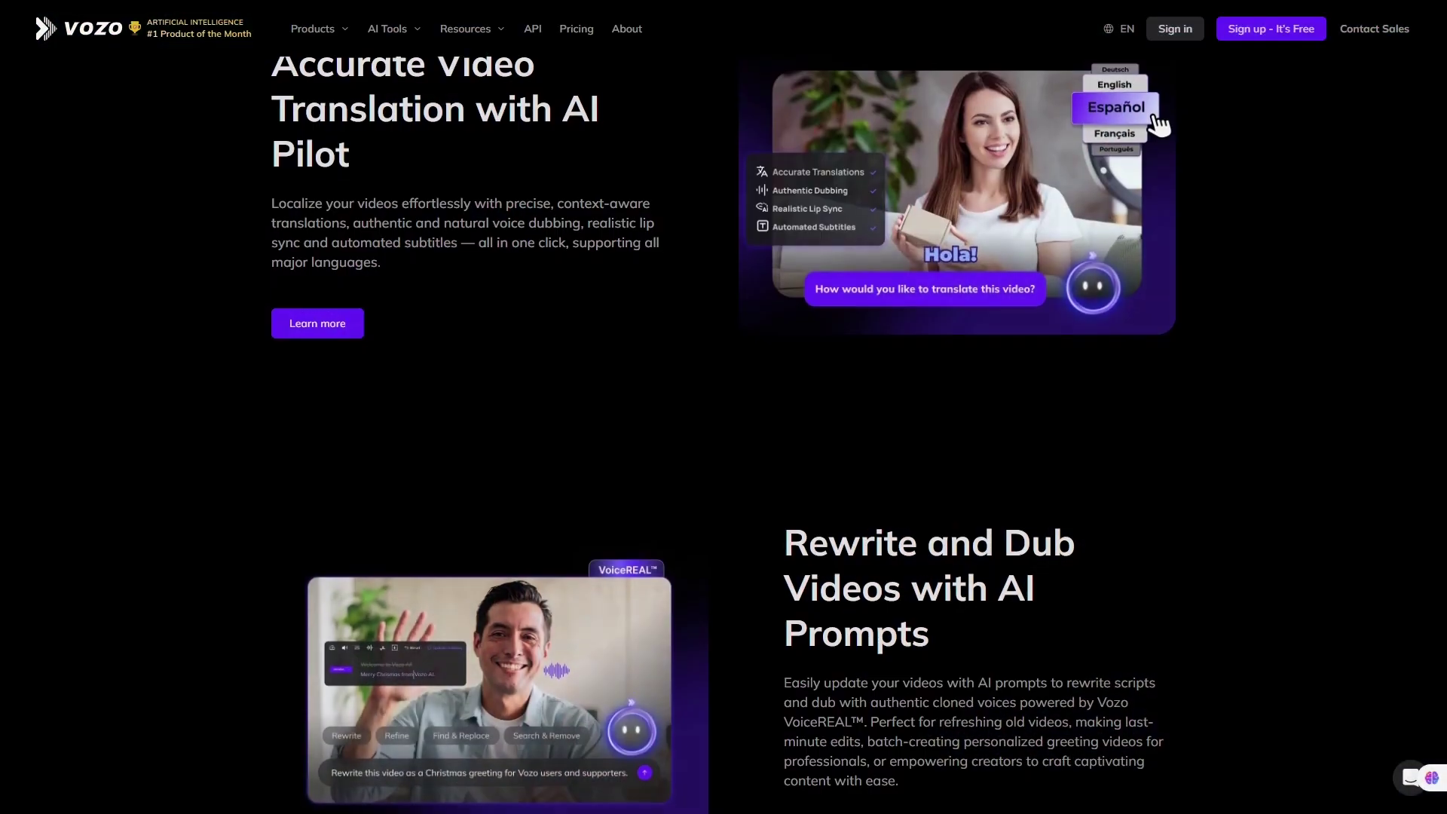
Step: Look through the Vozo homepage from the AI suite overview and the Who Uses Vozo section up to the main headline
{"action": "scroll", "coordinate": [723, 422], "scroll_direction": "up", "scroll_amount": 1}
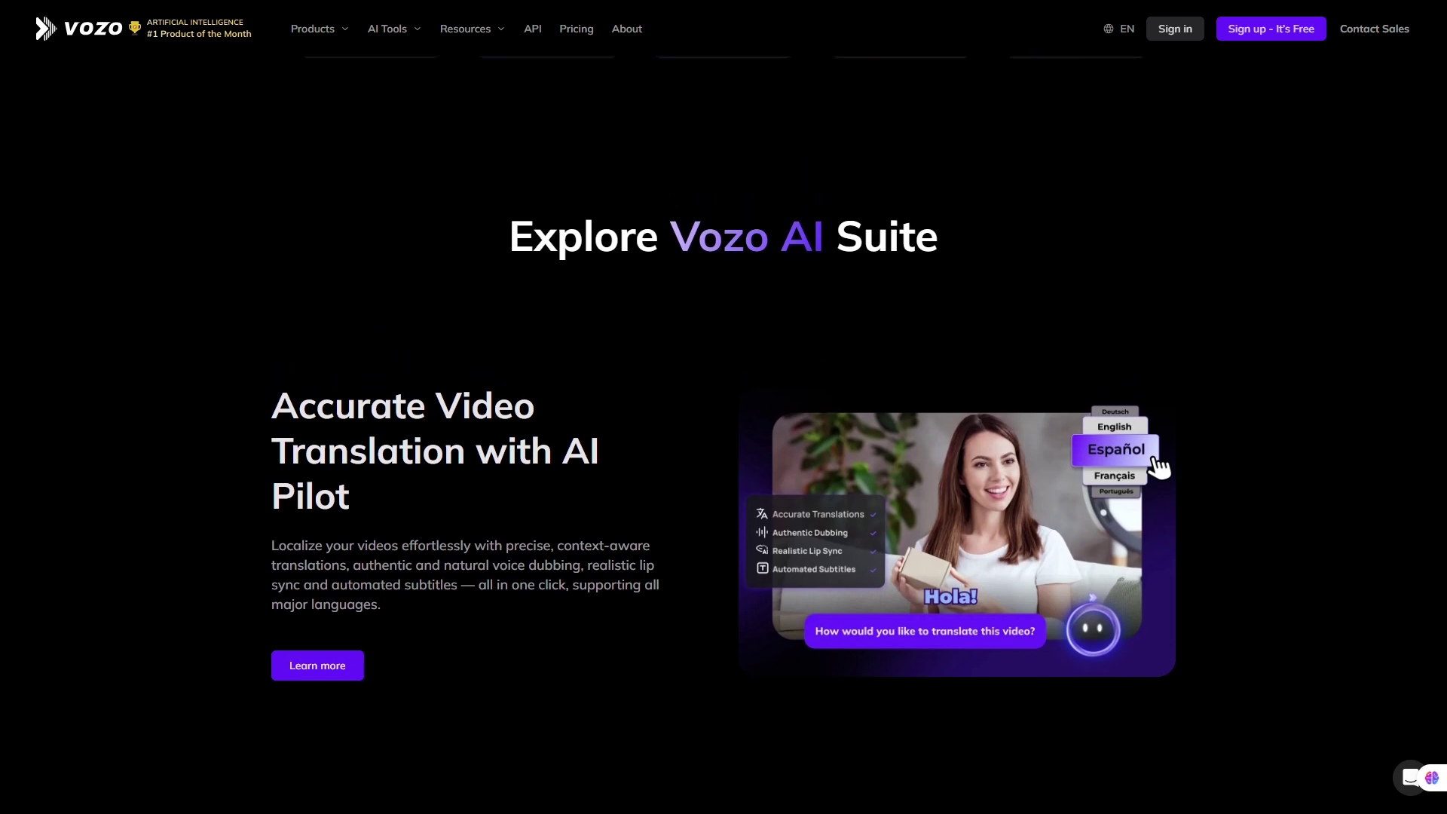
{"action": "scroll", "coordinate": [723, 407], "scroll_direction": "up", "scroll_amount": 2}
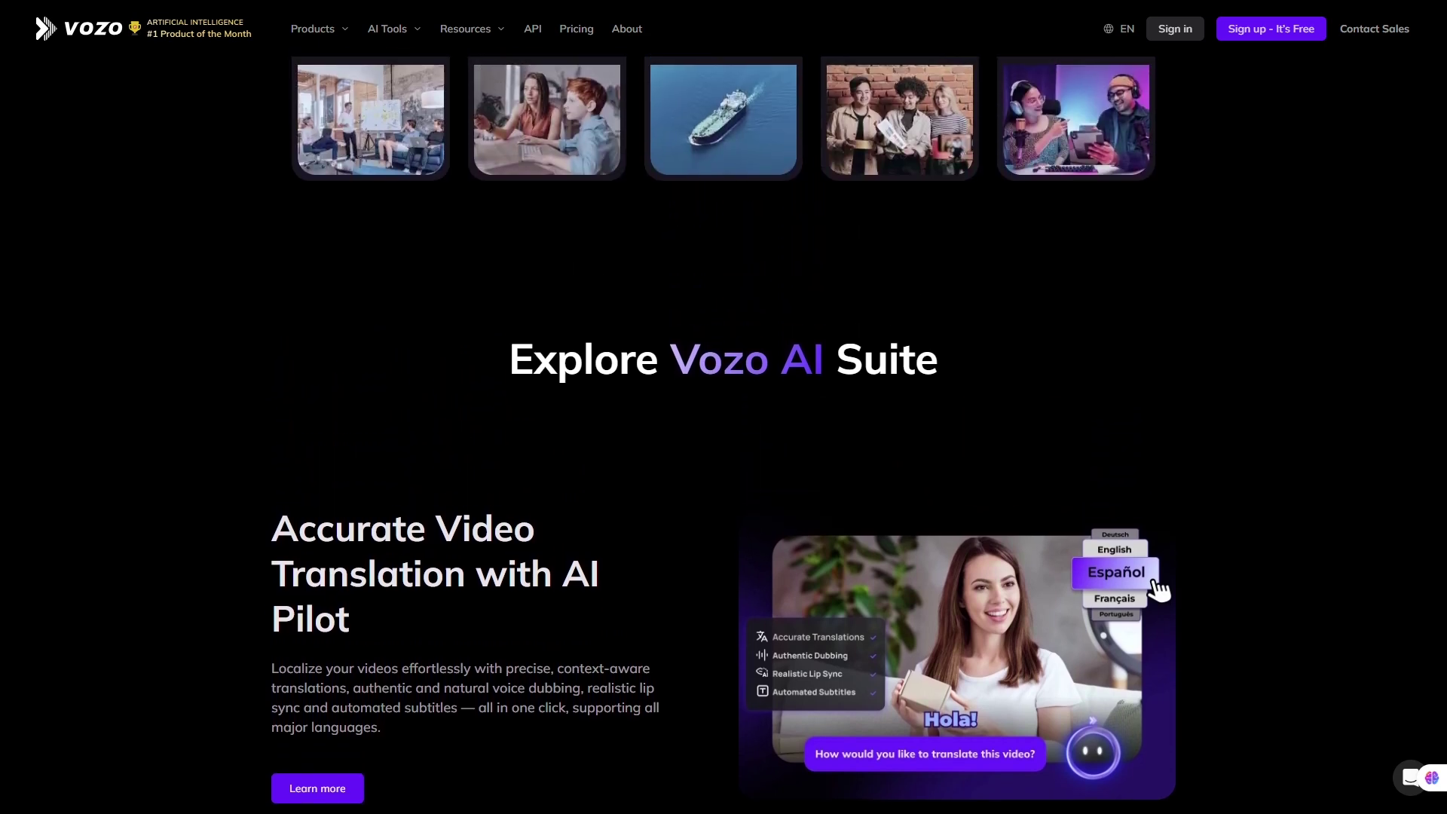
{"action": "scroll", "coordinate": [724, 407], "scroll_direction": "up", "scroll_amount": 1}
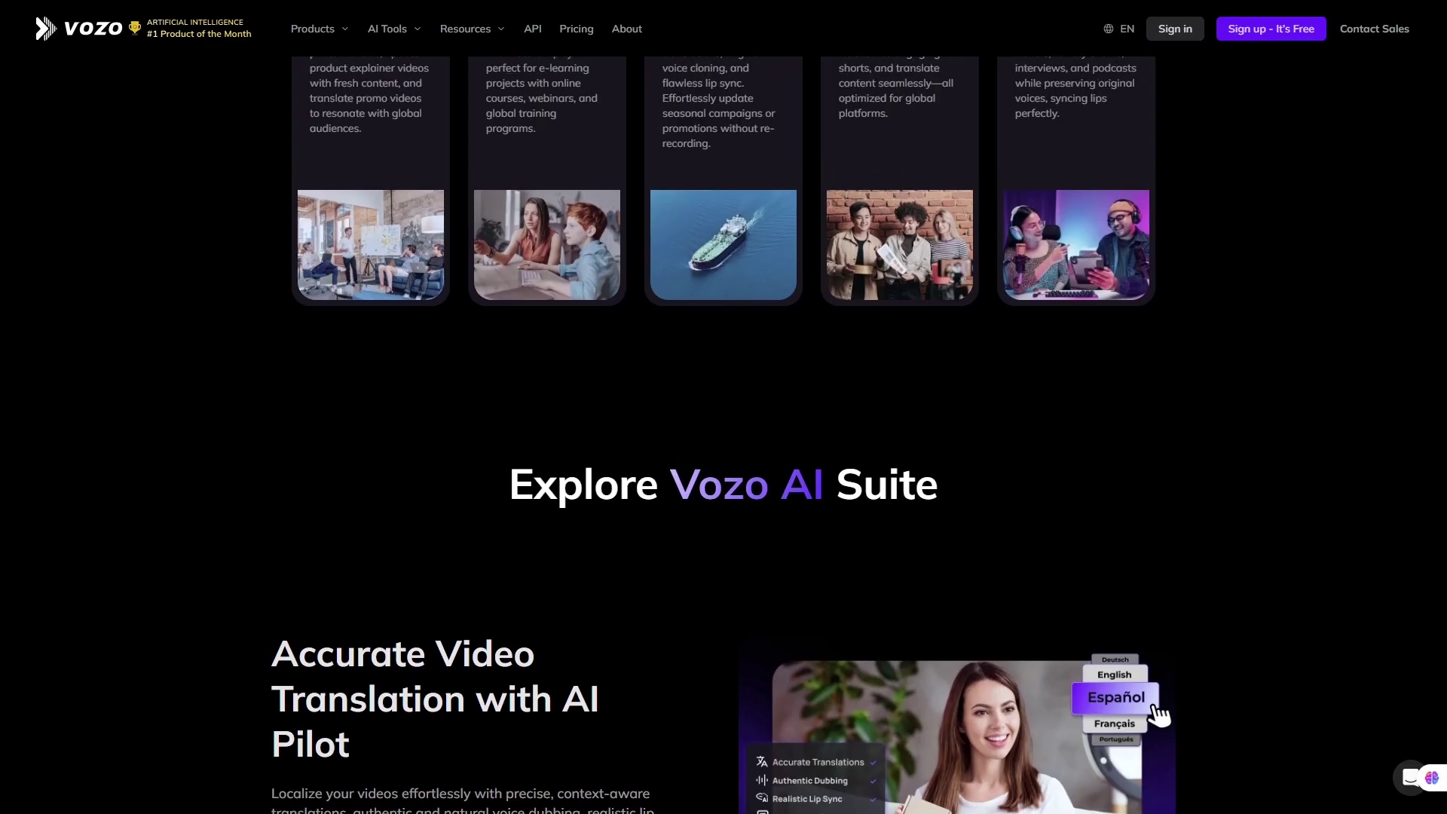
{"action": "scroll", "coordinate": [723, 407], "scroll_direction": "up", "scroll_amount": 4}
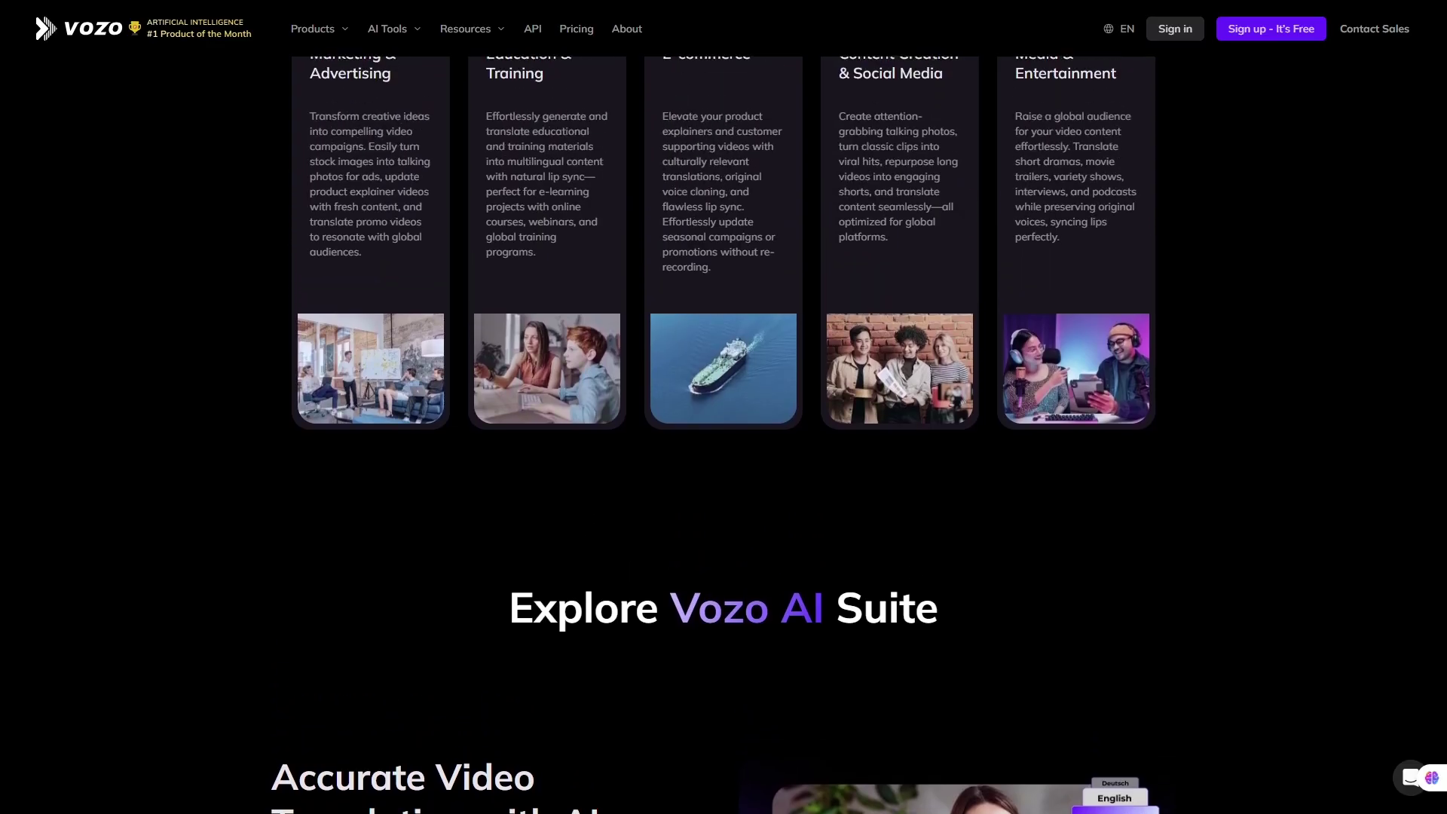
{"action": "scroll", "coordinate": [724, 407], "scroll_direction": "up", "scroll_amount": 1}
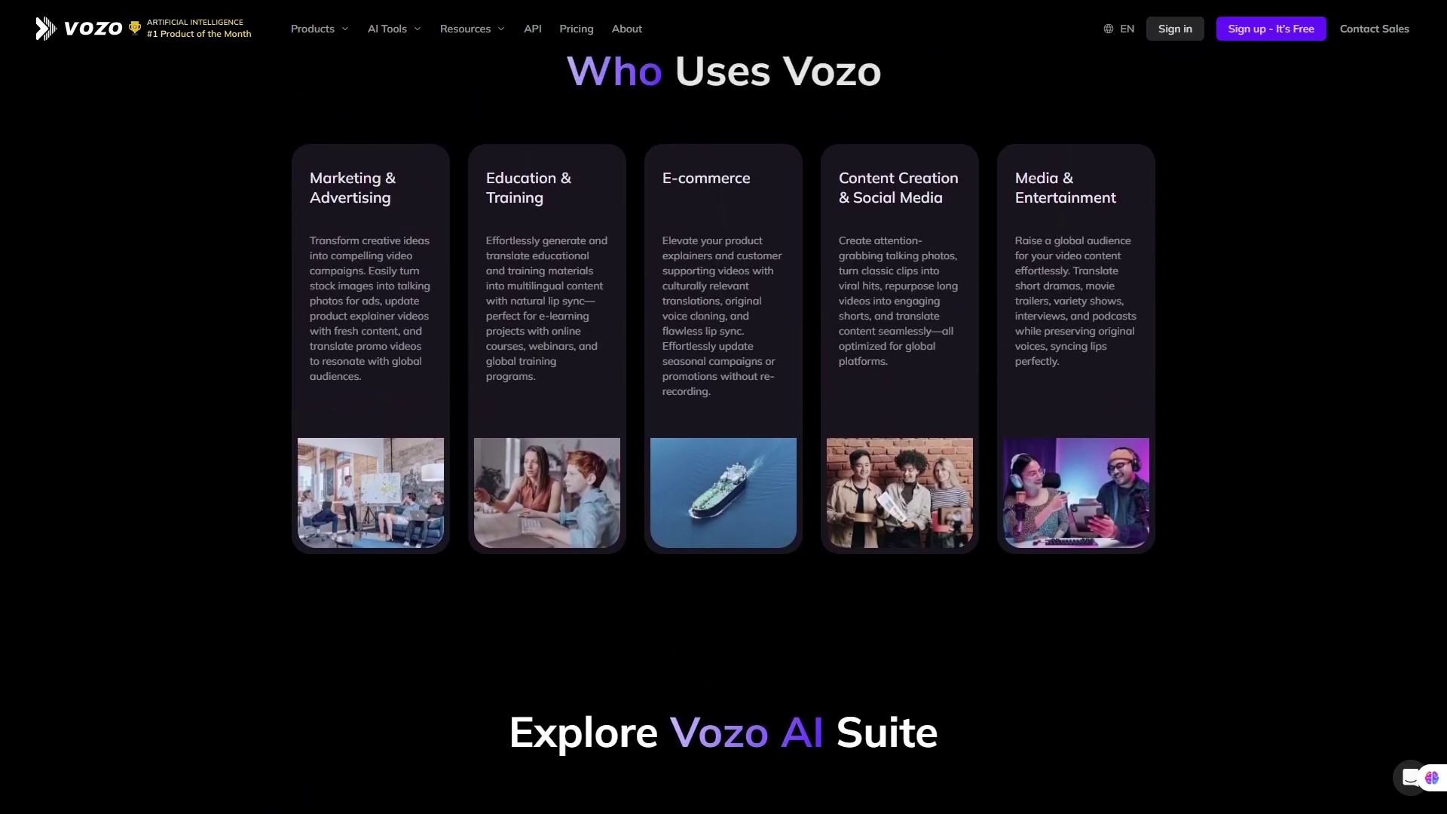
{"action": "scroll", "coordinate": [724, 407], "scroll_direction": "up", "scroll_amount": 4}
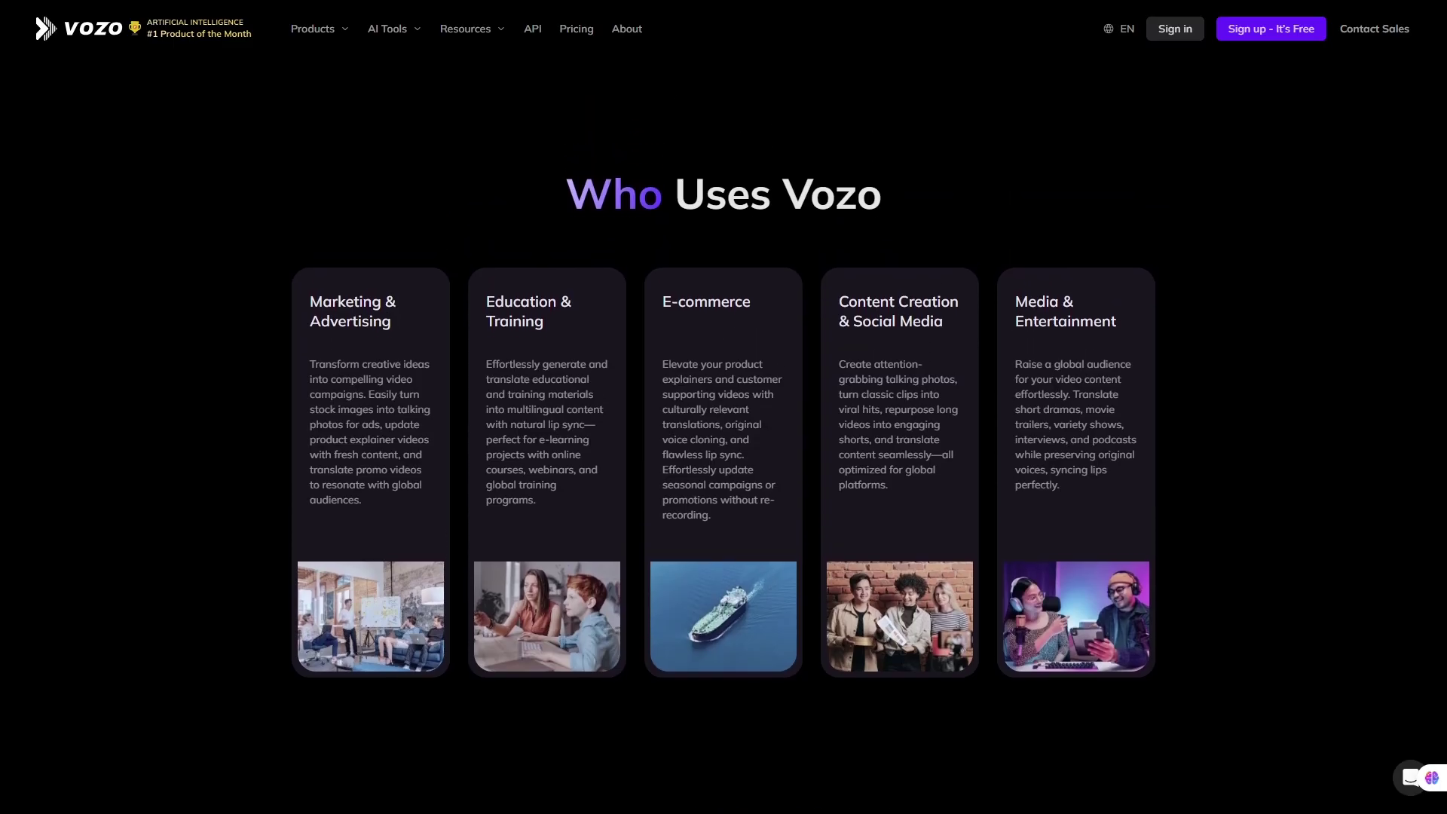
{"action": "scroll", "coordinate": [724, 407], "scroll_direction": "up", "scroll_amount": 4}
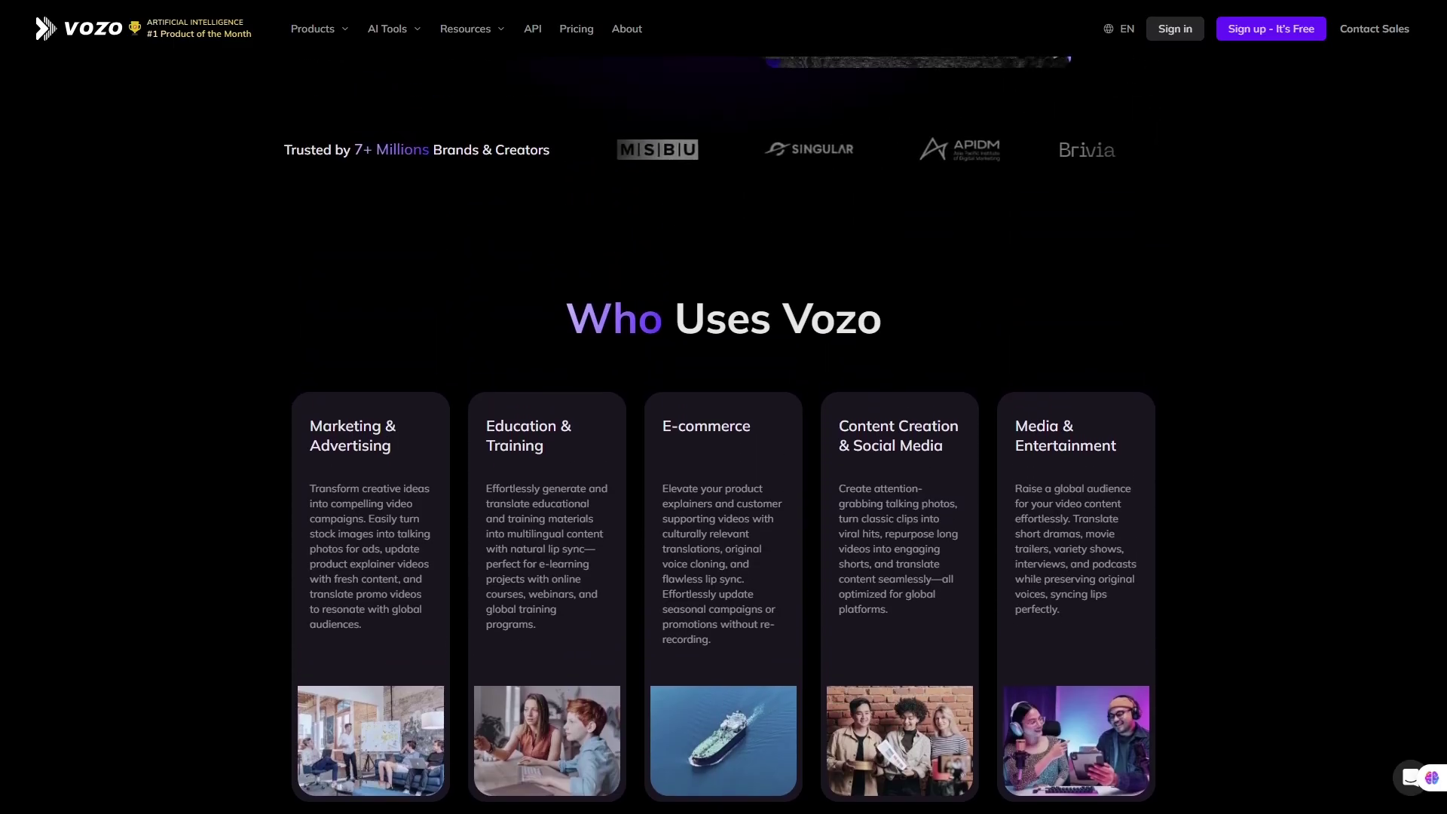
{"action": "scroll", "coordinate": [723, 407], "scroll_direction": "up", "scroll_amount": 4}
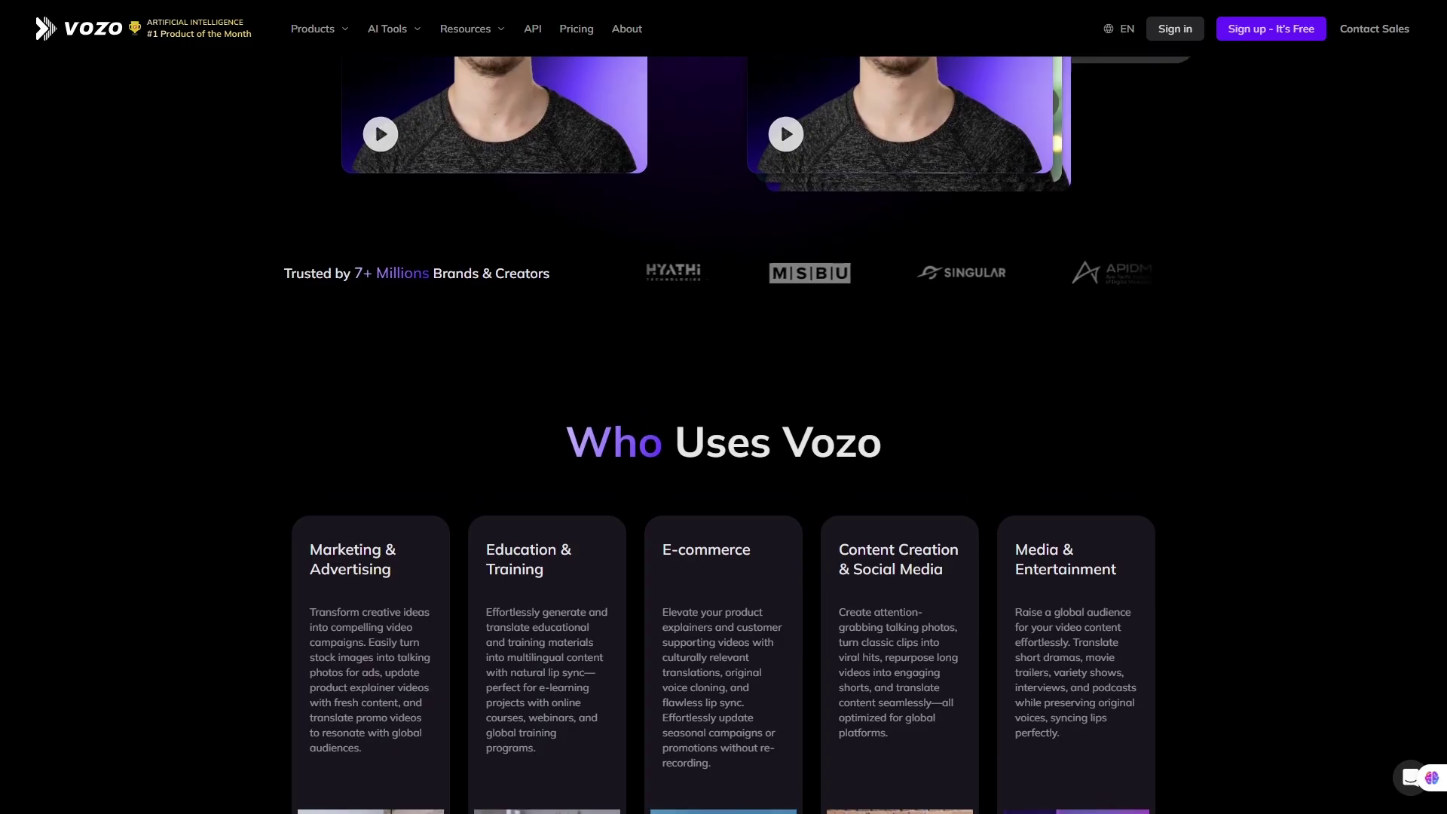
{"action": "scroll", "coordinate": [589, 743], "scroll_direction": "up", "scroll_amount": 4}
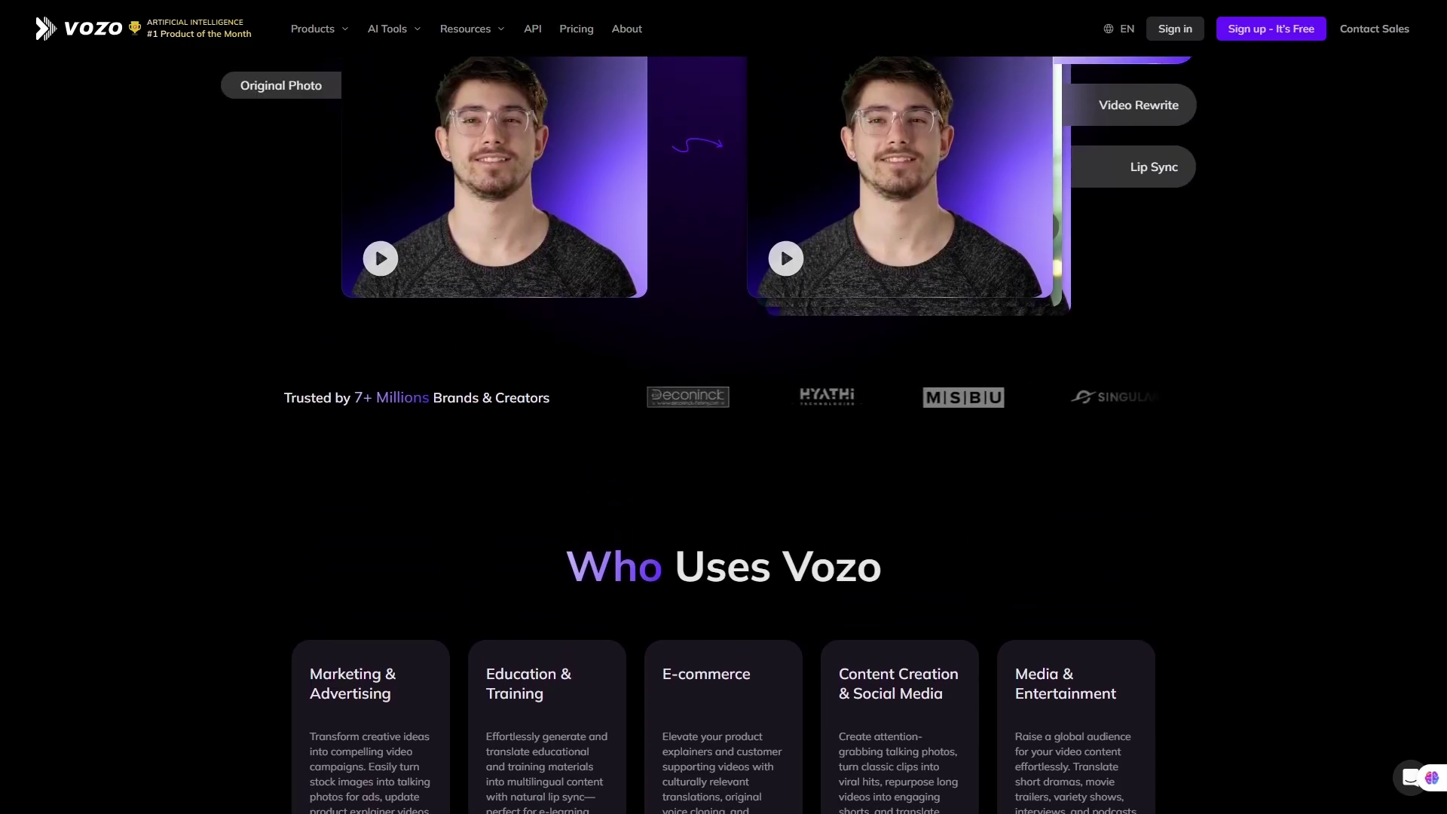
{"action": "scroll", "coordinate": [589, 742], "scroll_direction": "up", "scroll_amount": 4}
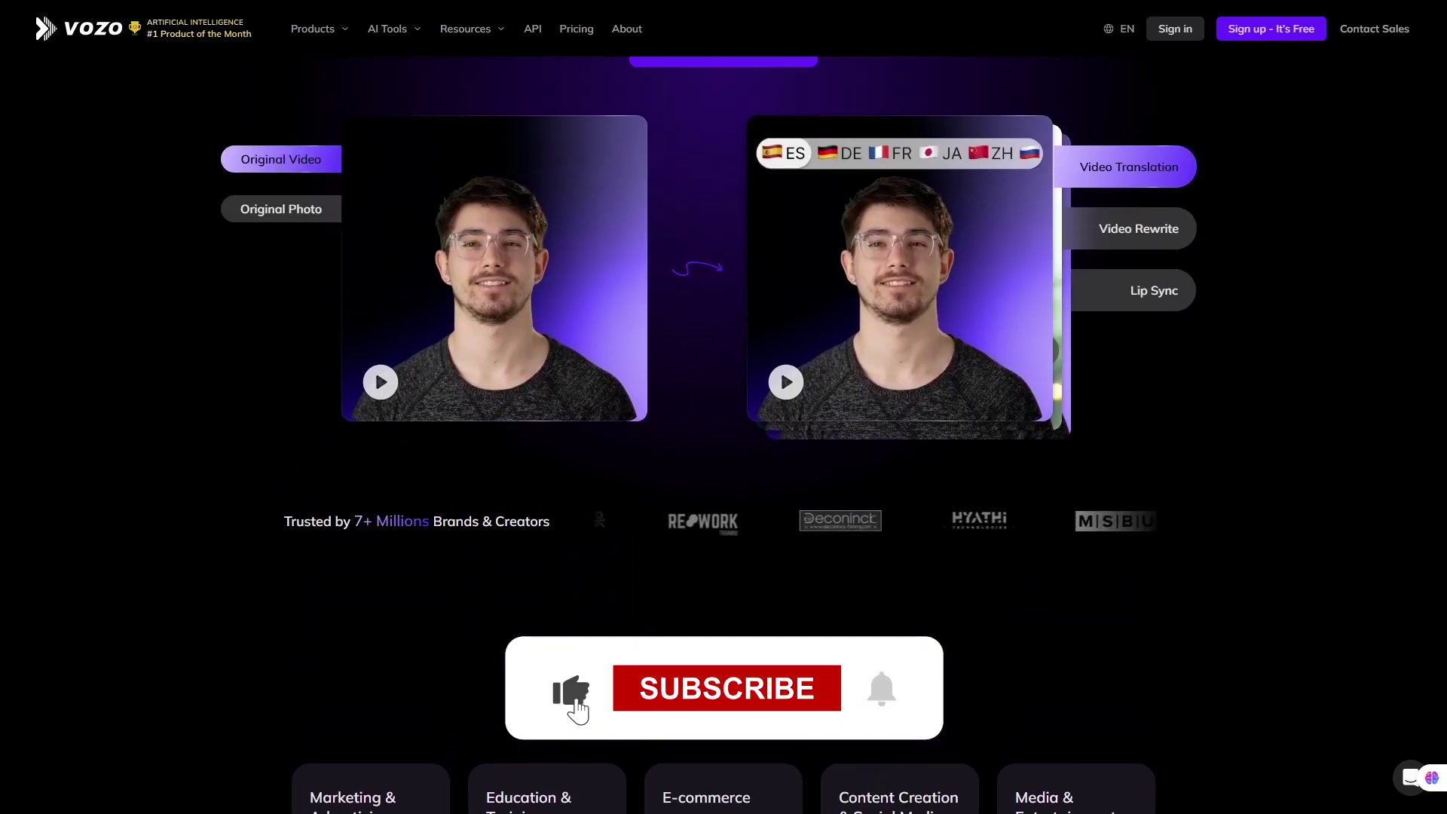
{"action": "scroll", "coordinate": [723, 407], "scroll_direction": "up", "scroll_amount": 4}
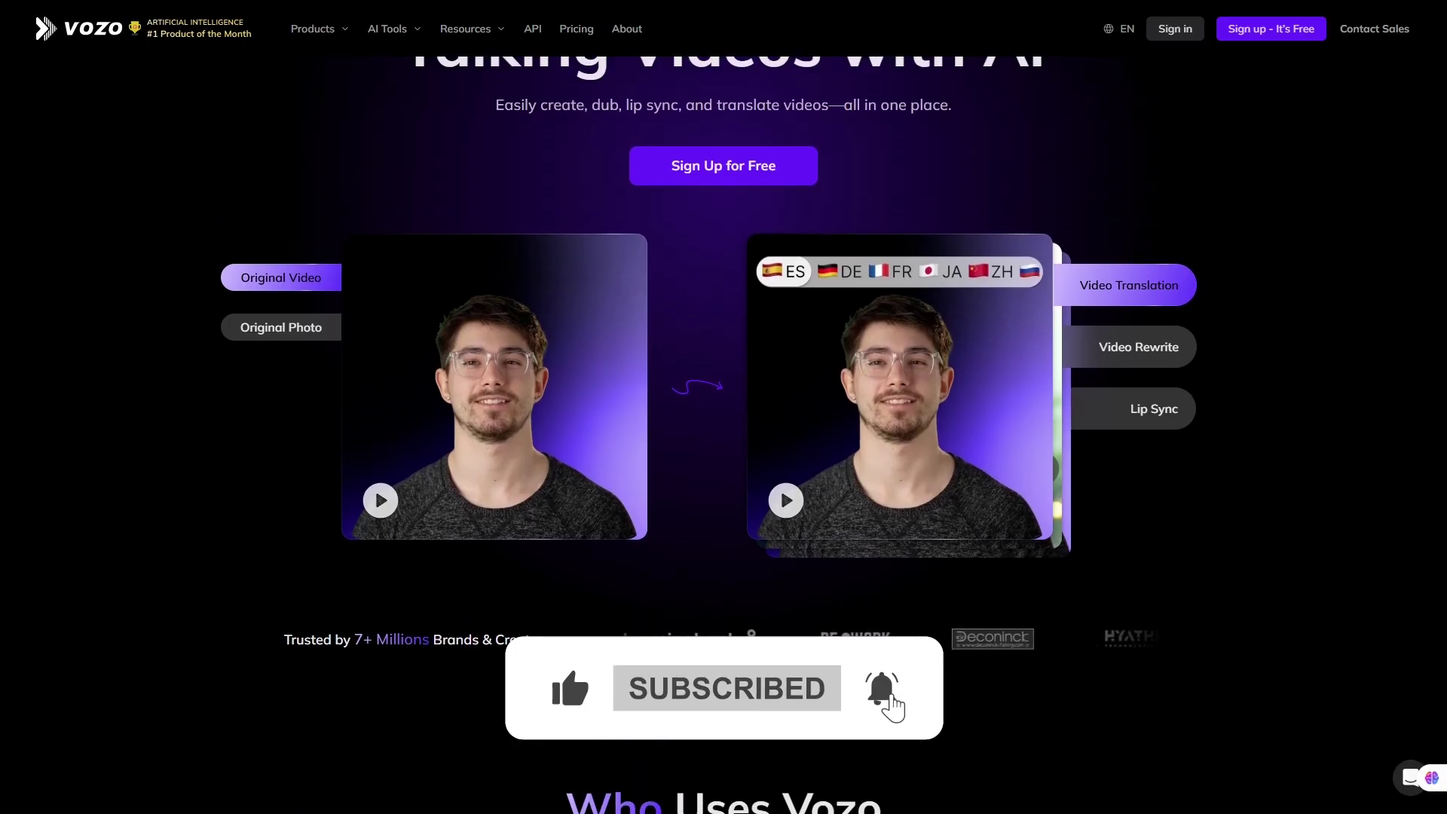
{"action": "scroll", "coordinate": [723, 407], "scroll_direction": "up", "scroll_amount": 3}
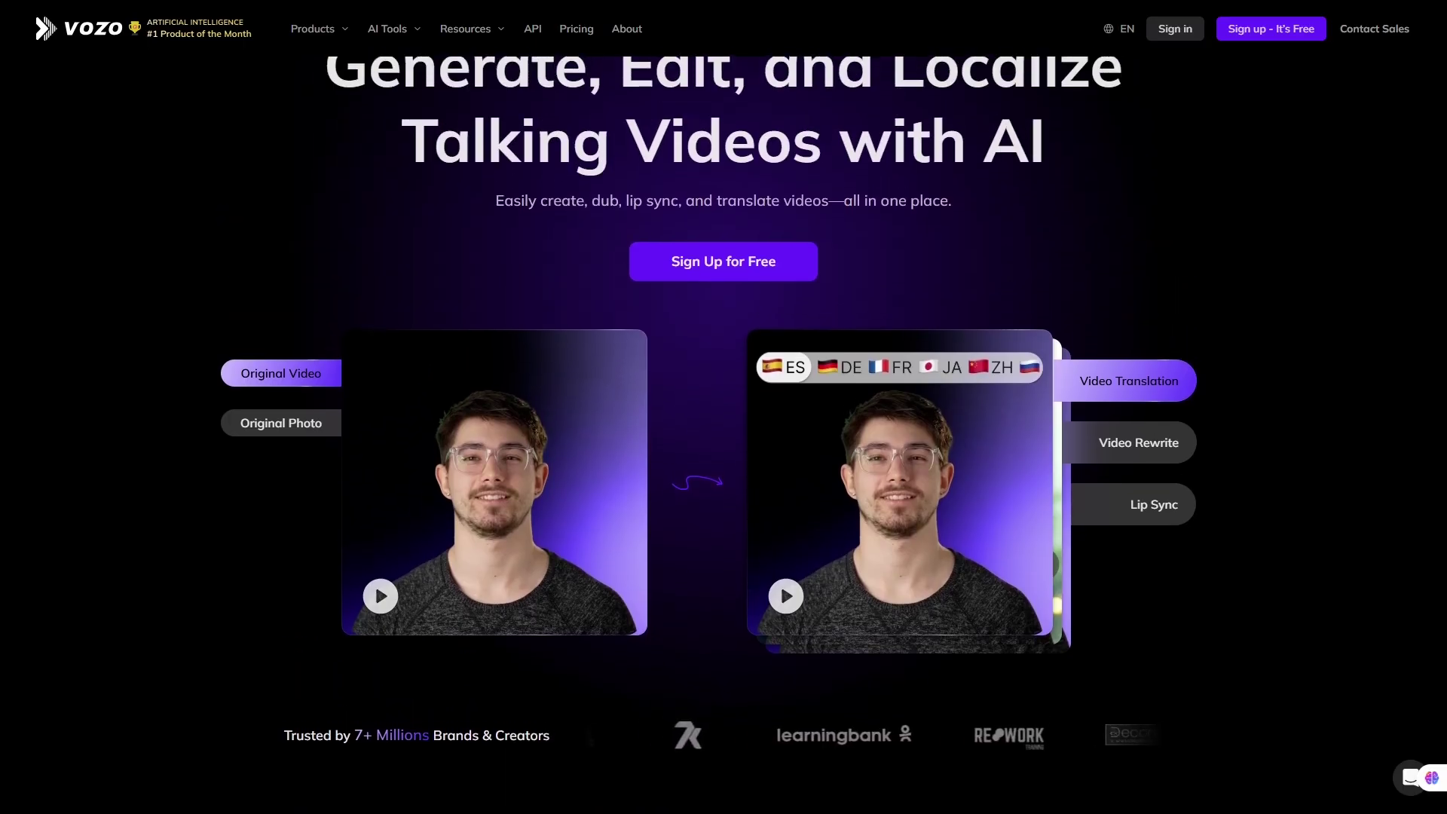
{"action": "scroll", "coordinate": [724, 407], "scroll_direction": "up", "scroll_amount": 2}
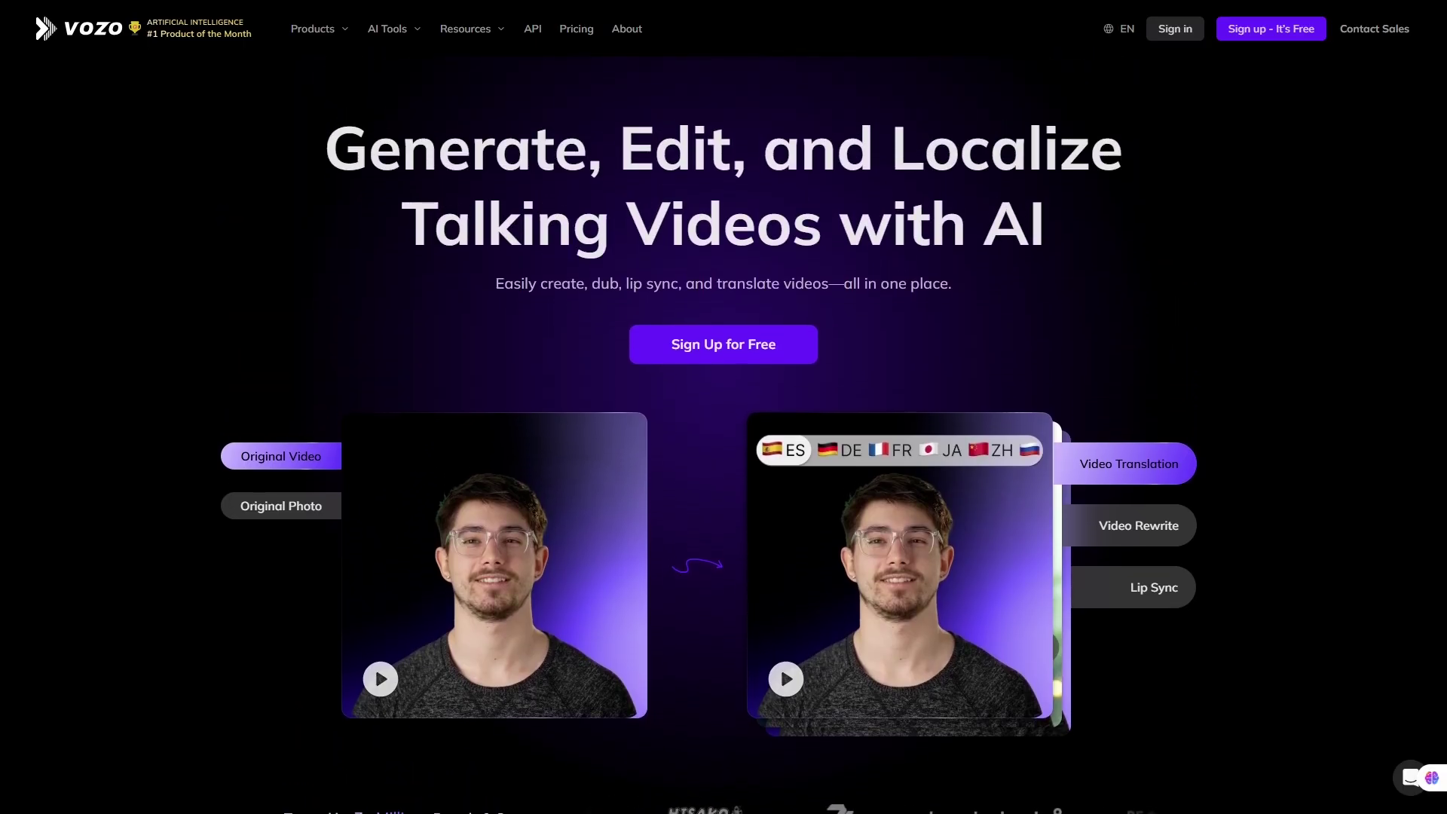